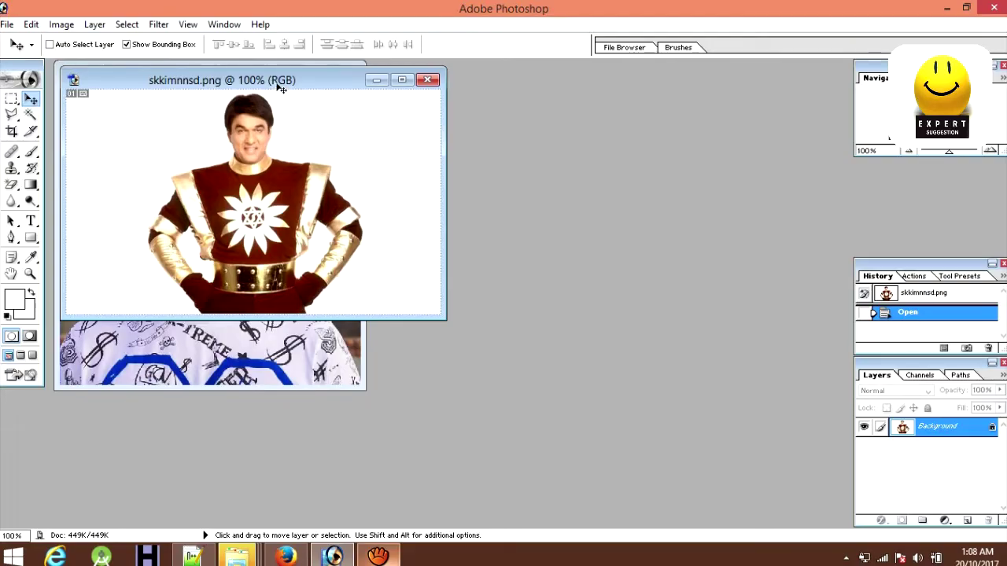
Move the costume window aside, bring aja.PNG forward, and crop it to the head and shoulders
drag(280, 87, 601, 191)
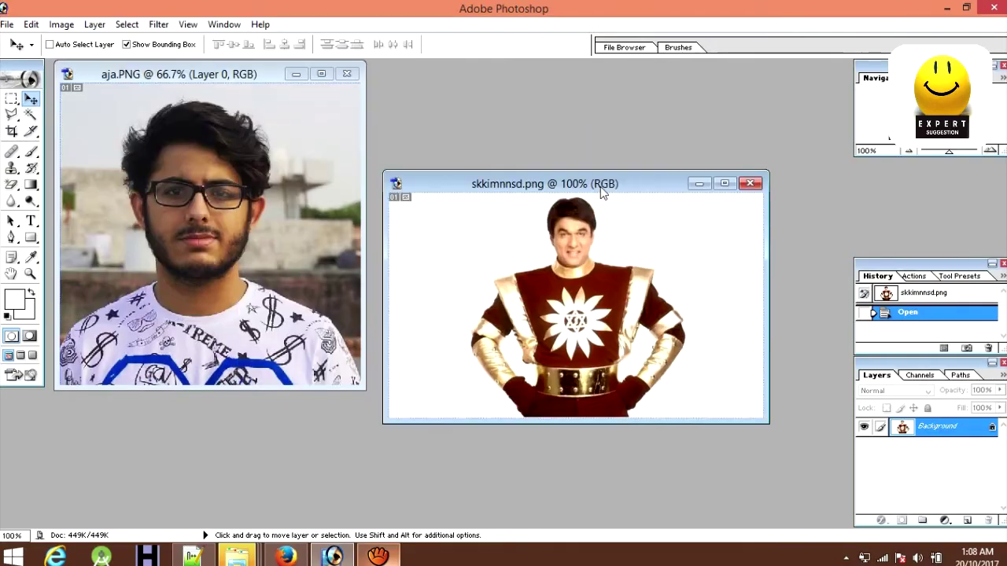
click(157, 109)
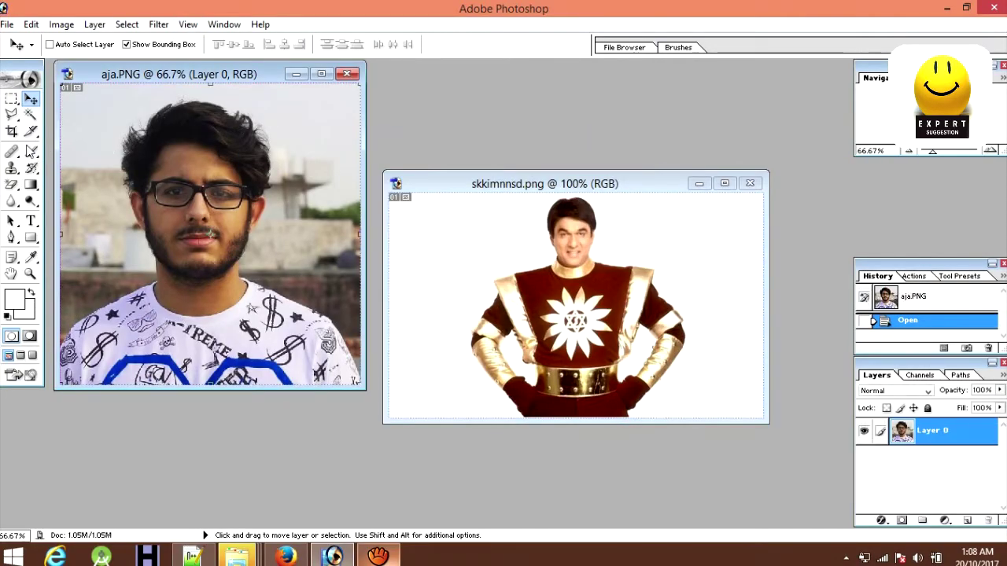
click(12, 132)
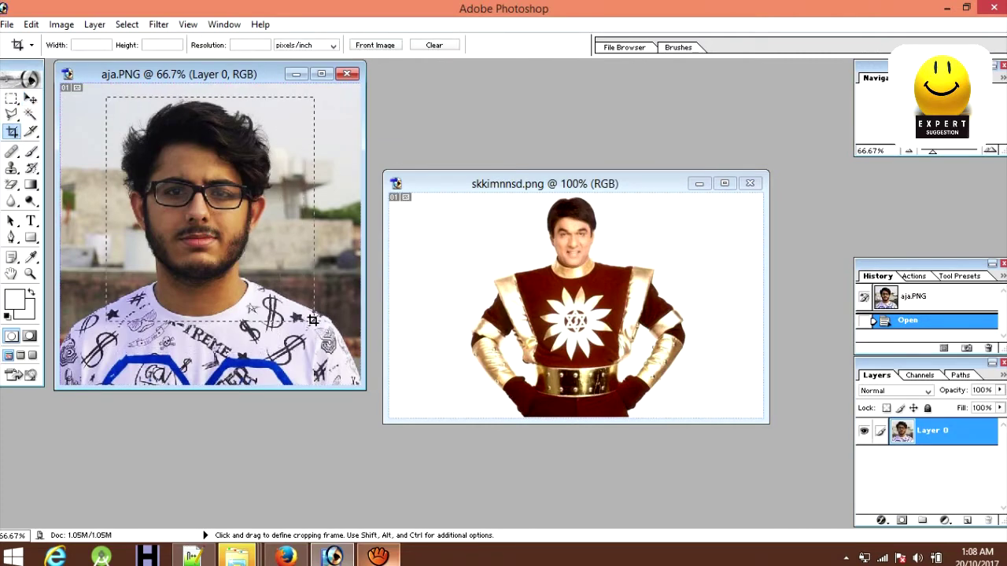
drag(256, 341, 313, 301)
click(29, 100)
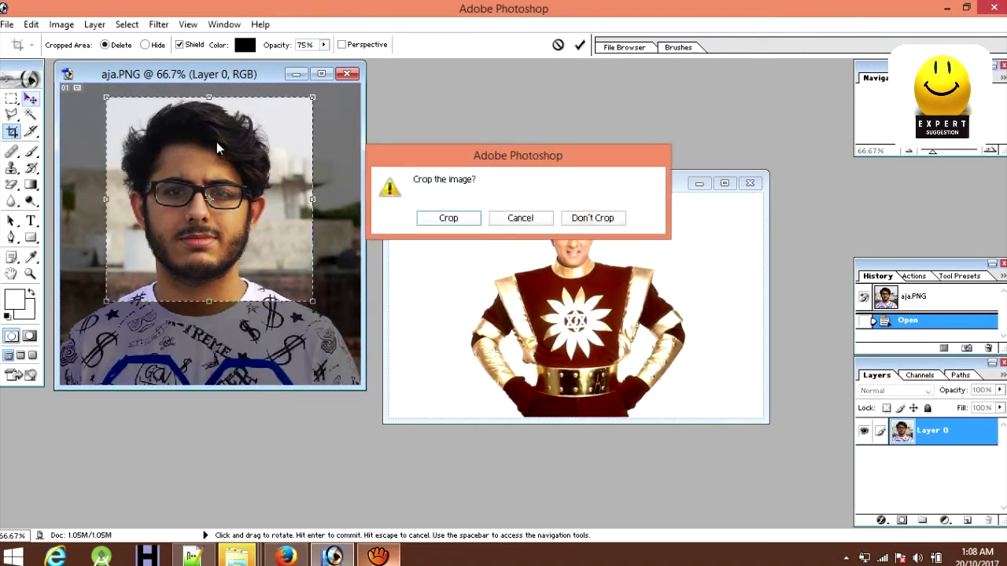
click(448, 218)
Drag the cropped face into the costume image and set Layer 1 opacity to 42%
mouse_move(158, 180)
mouse_down()
mouse_move(622, 195)
mouse_move(324, 140)
mouse_up()
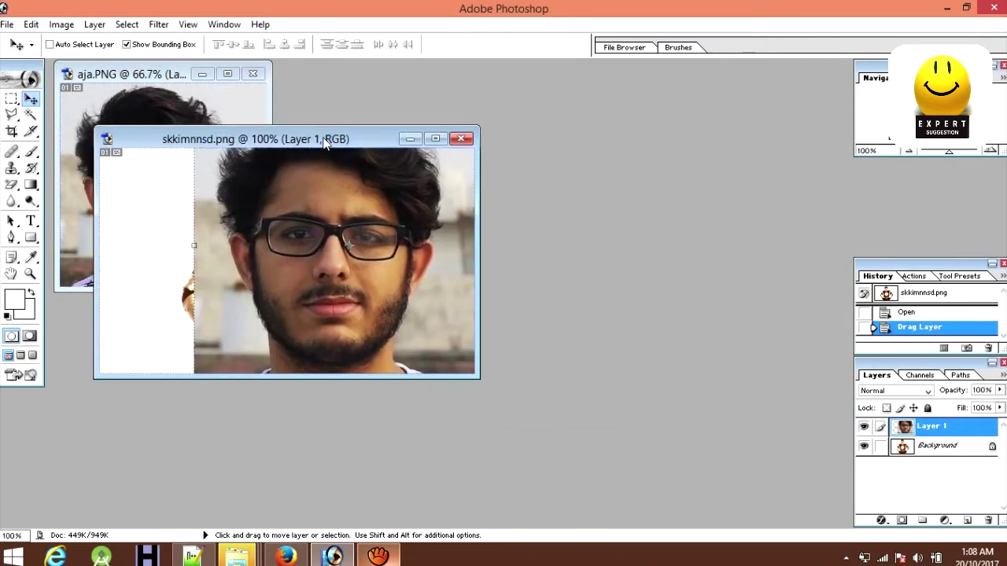
click(999, 390)
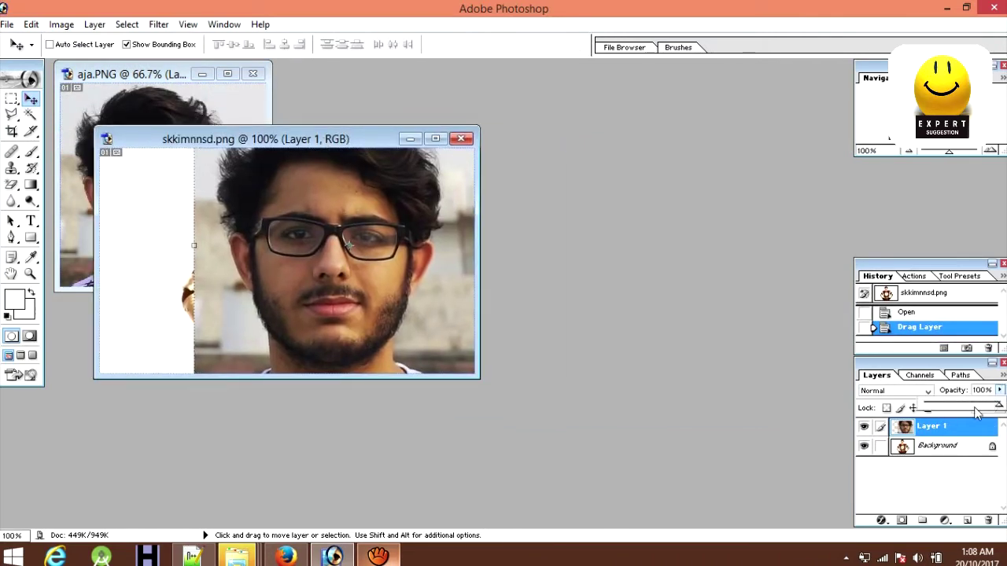
drag(979, 406, 955, 406)
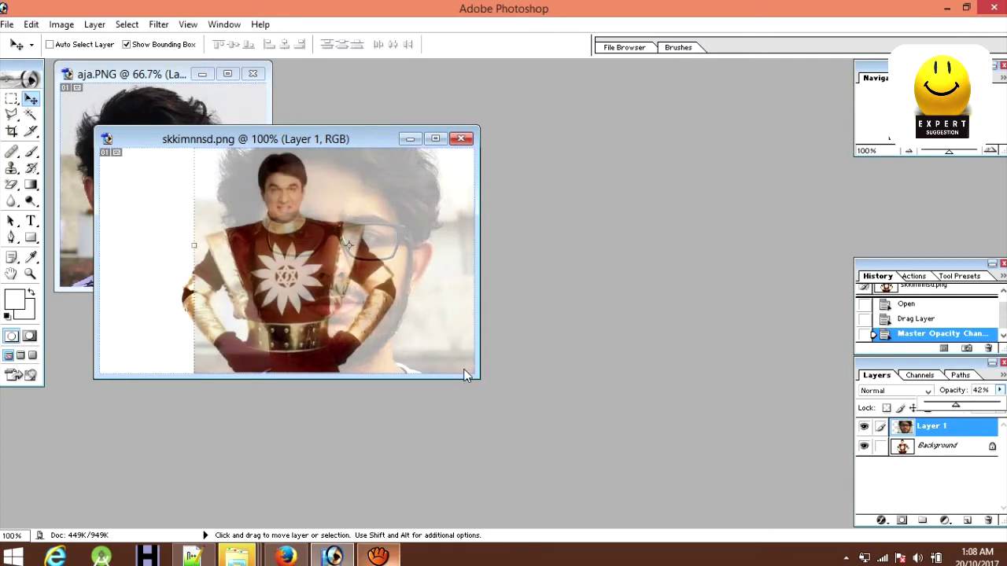
key(Return)
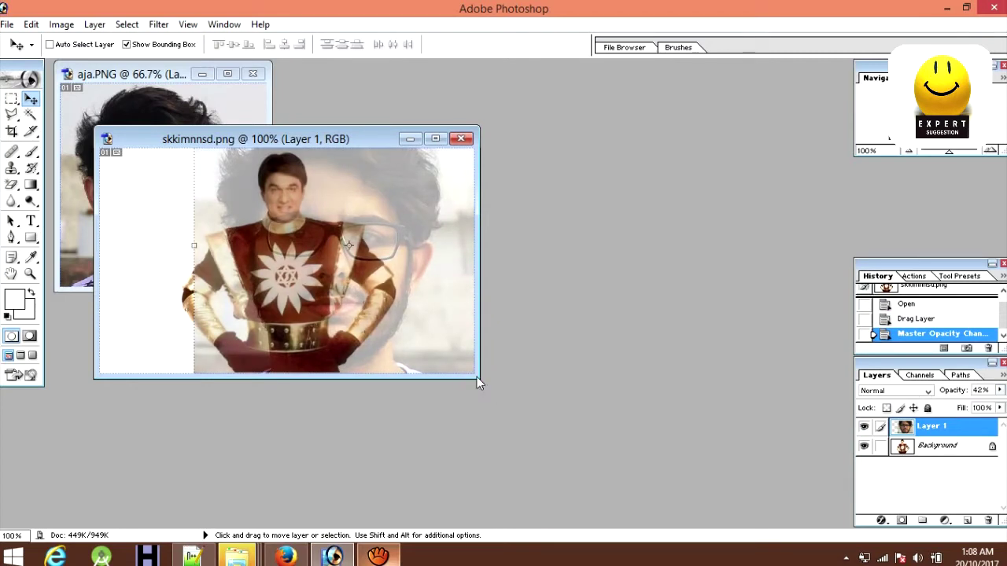
Shift the costume window right and move the face layer lower on the canvas
click(938, 447)
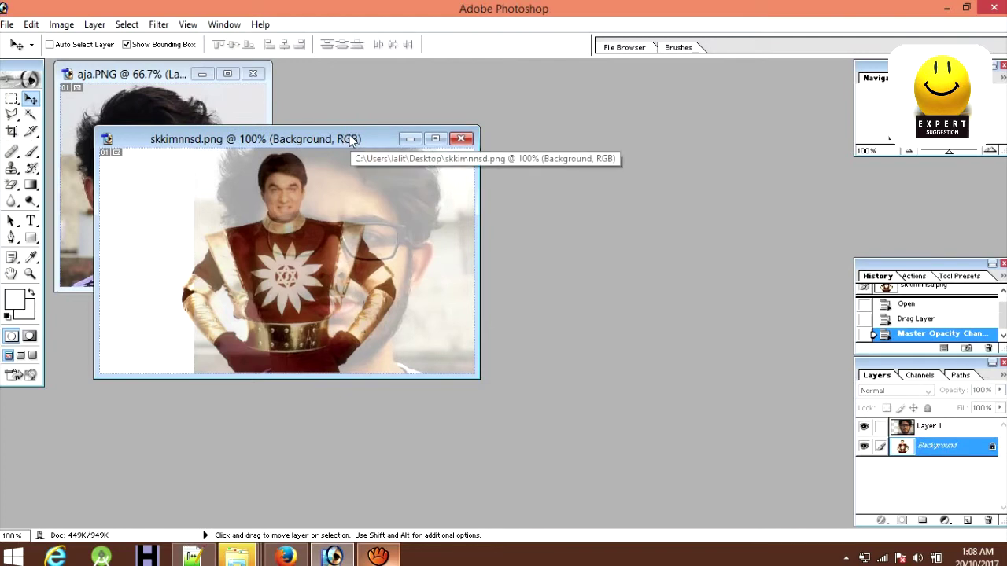
drag(349, 138, 487, 157)
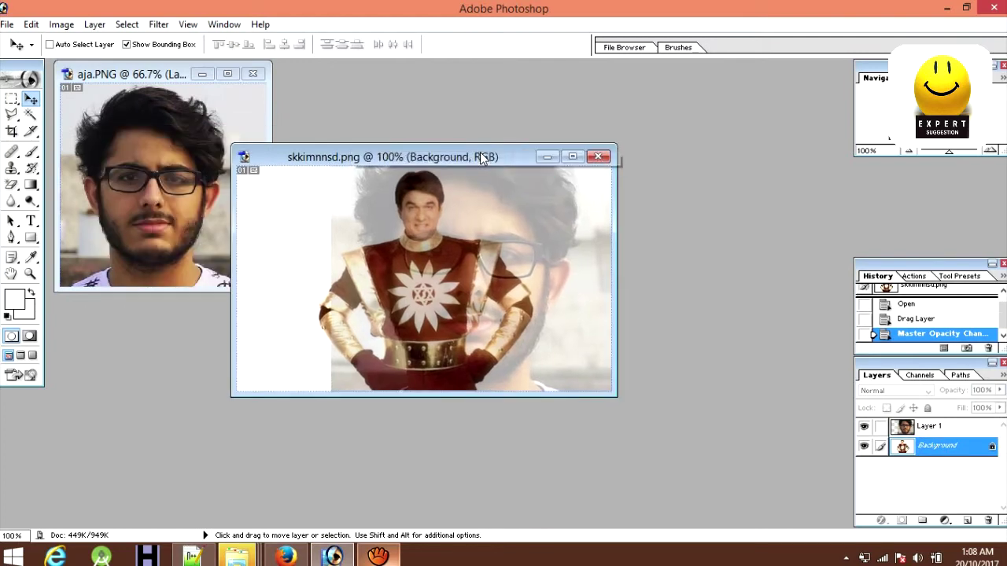
click(936, 429)
drag(469, 205, 472, 279)
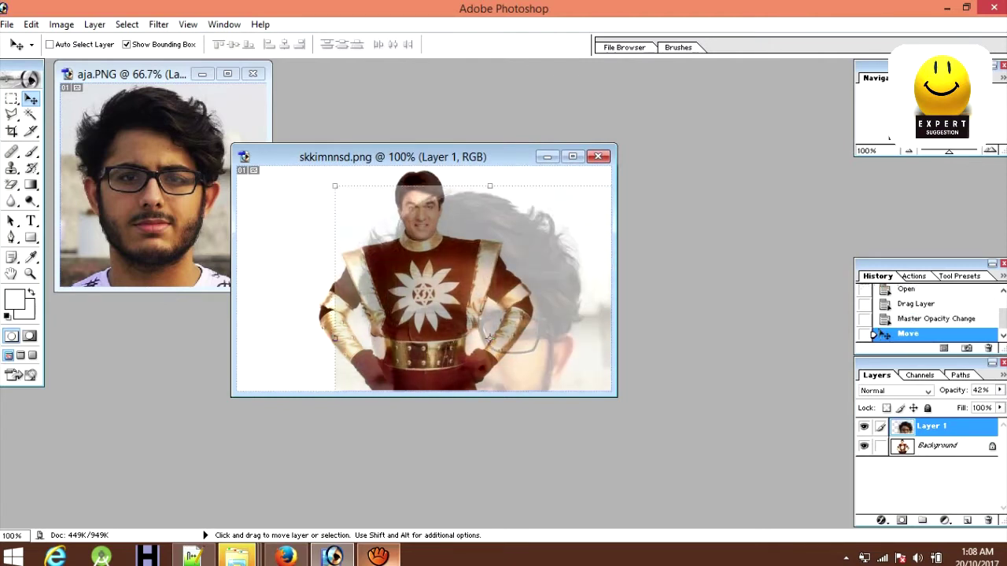
Scale Layer 1 down to about 23%, place it over the superhero's head, and zoom to 200%
key(ctrl+t)
drag(335, 185, 530, 367)
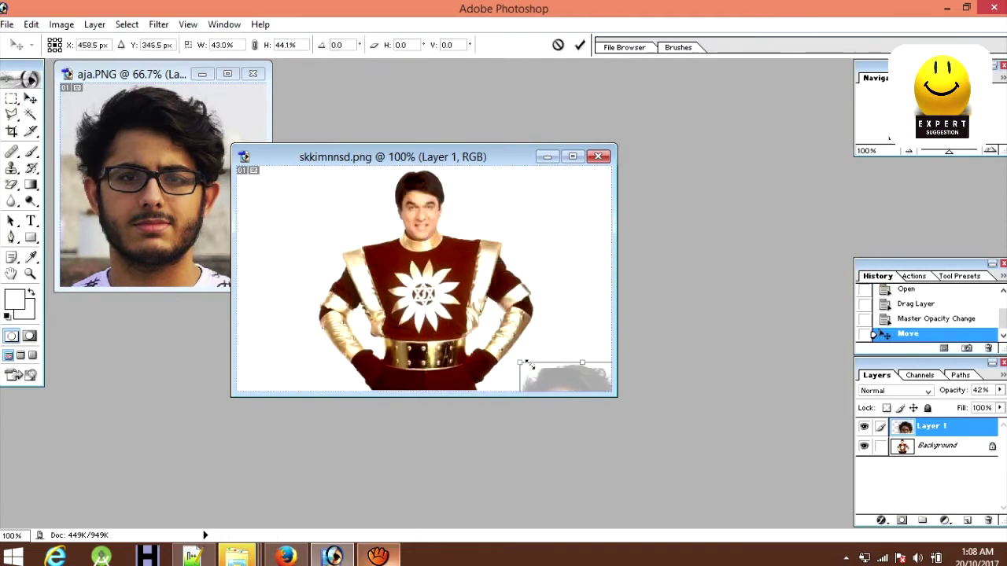
drag(584, 382, 430, 223)
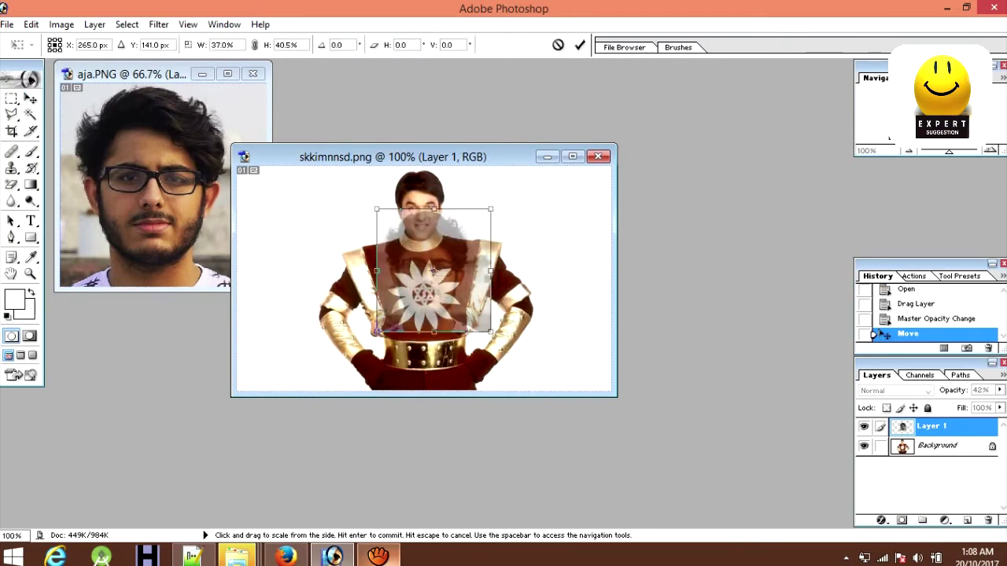
mouse_move(369, 204)
mouse_down()
mouse_move(421, 258)
mouse_move(422, 197)
mouse_up()
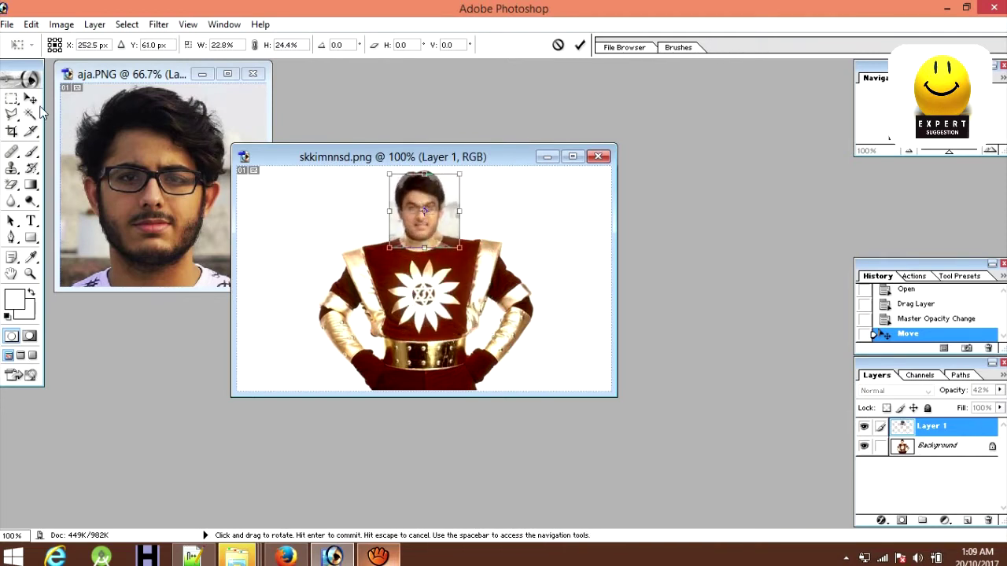
click(30, 99)
click(432, 219)
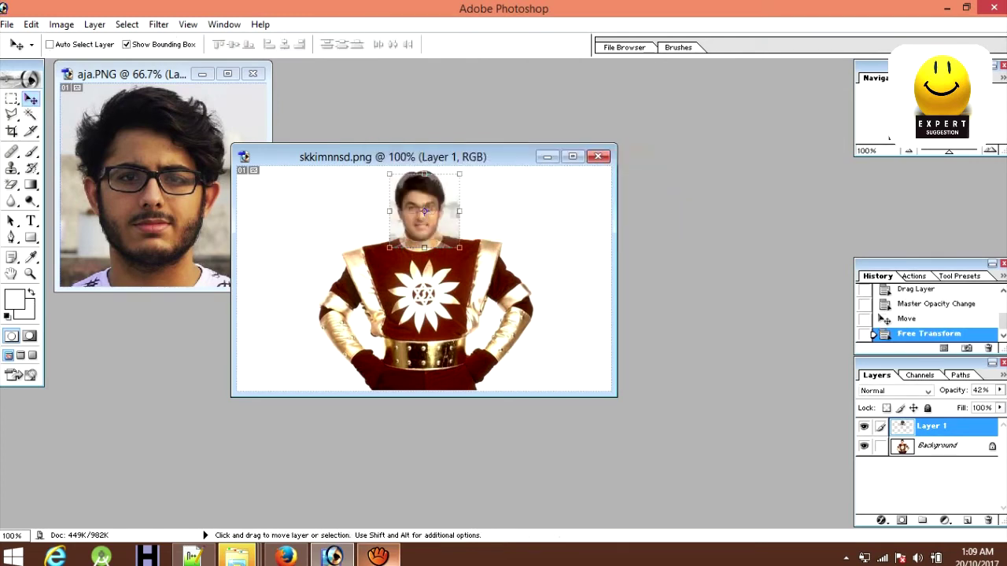
key(z)
click(436, 228)
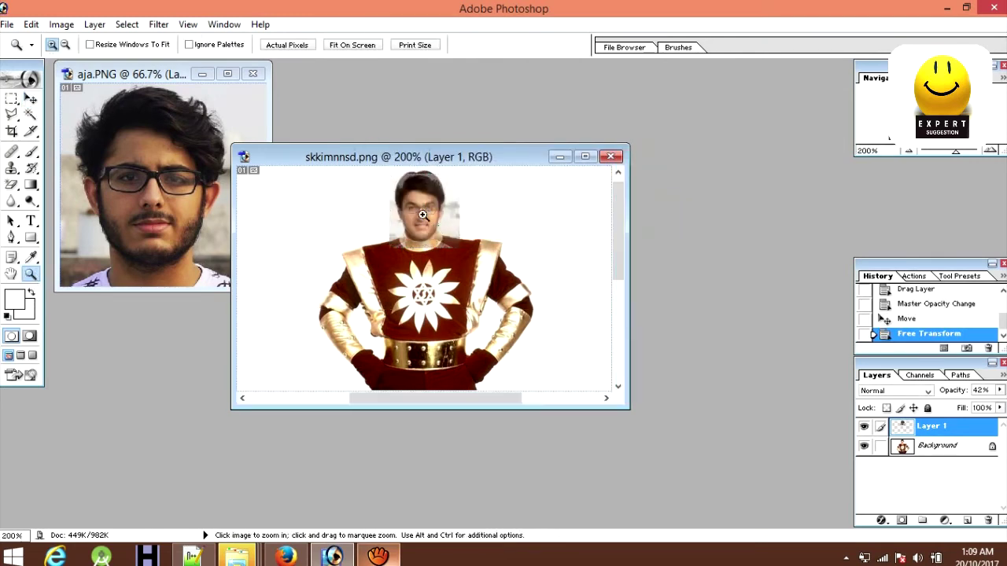
Fit the image on screen and raise the face layer's opacity to 83%
click(416, 228)
click(187, 24)
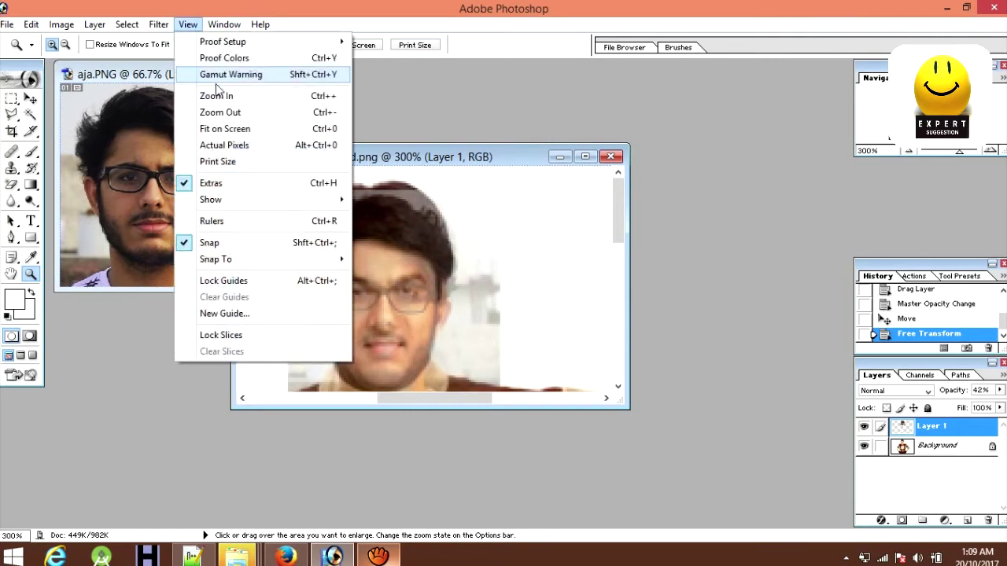
click(236, 129)
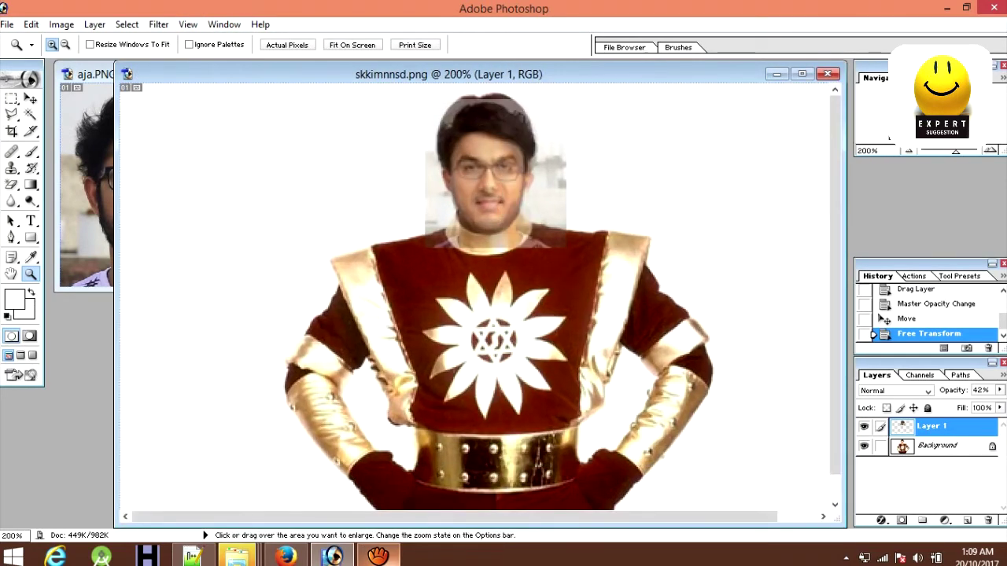
click(999, 391)
click(991, 406)
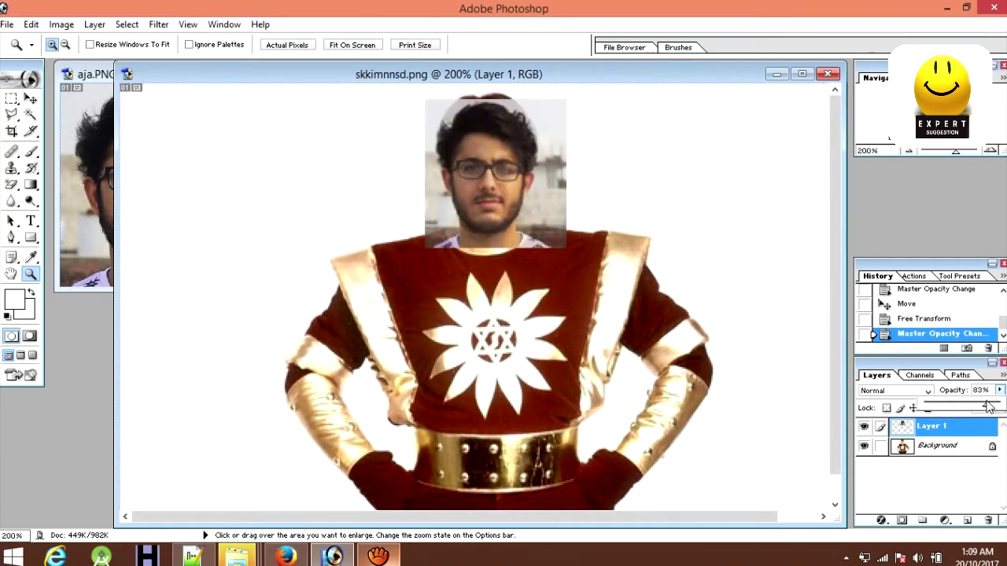
Move the face over the costume's head, lower its opacity to 39%, and nudge it right
click(30, 98)
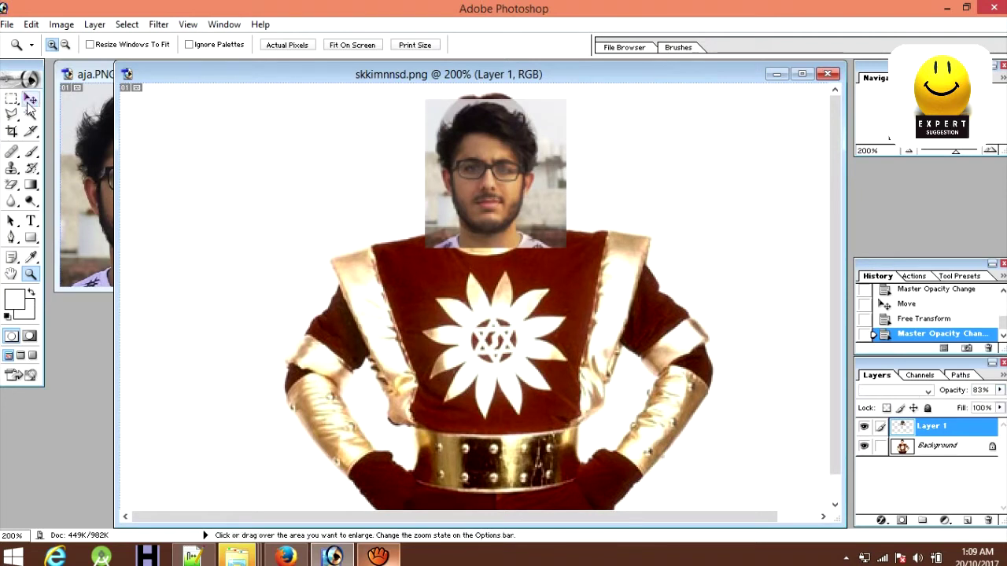
drag(491, 138, 487, 137)
drag(998, 393, 955, 407)
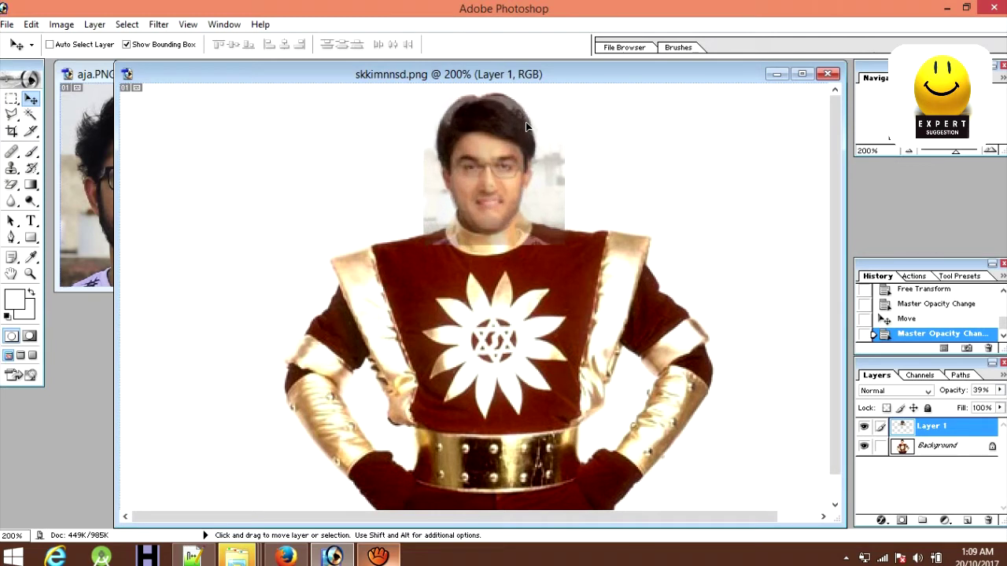
drag(527, 126, 570, 130)
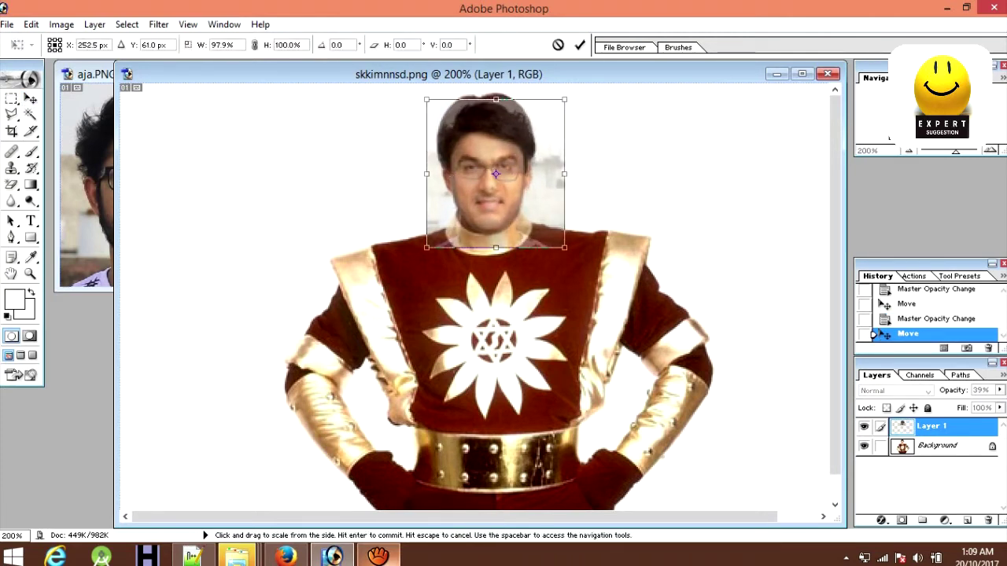
Resize the face to about 96.8% width and 106.5% height and commit the transform
drag(488, 93, 494, 79)
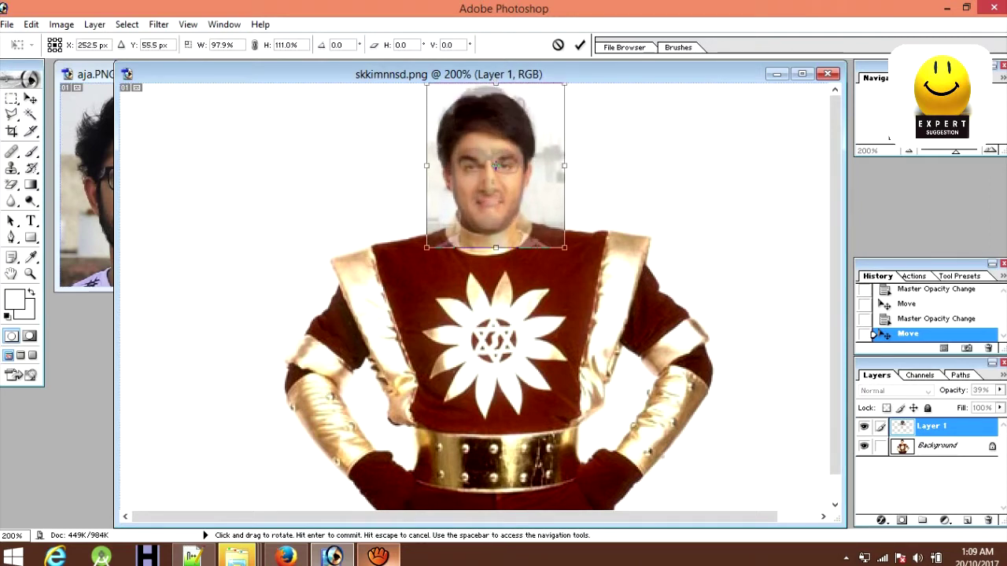
mouse_move(495, 247)
mouse_down()
mouse_move(495, 237)
mouse_move(494, 281)
mouse_move(498, 255)
mouse_up()
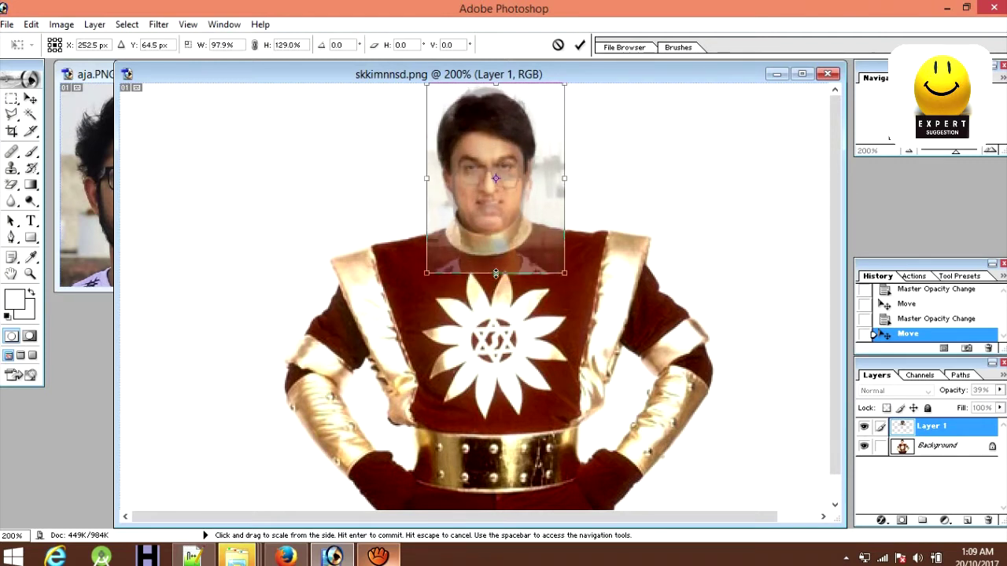
drag(498, 255, 496, 253)
drag(569, 167, 568, 164)
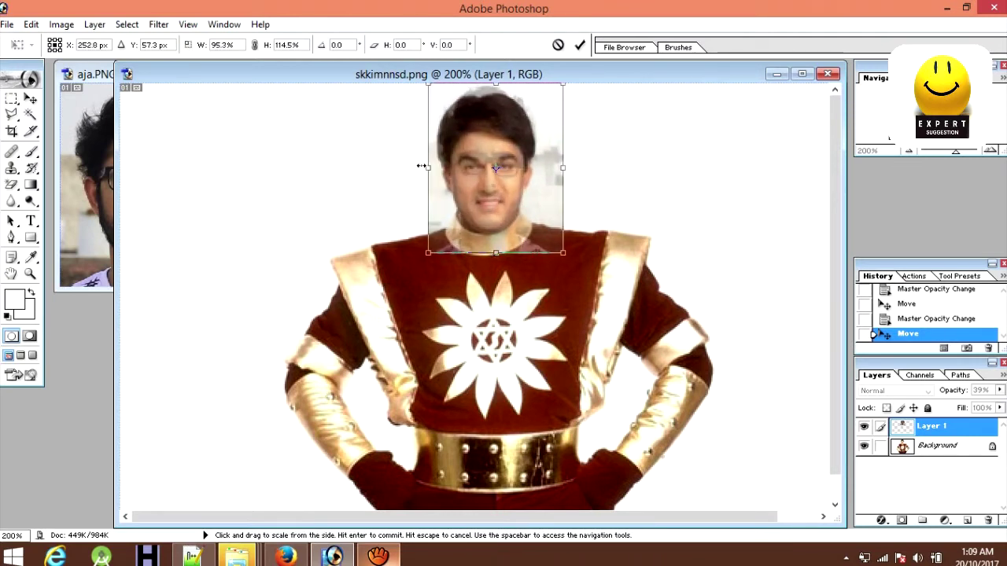
drag(495, 253, 494, 252)
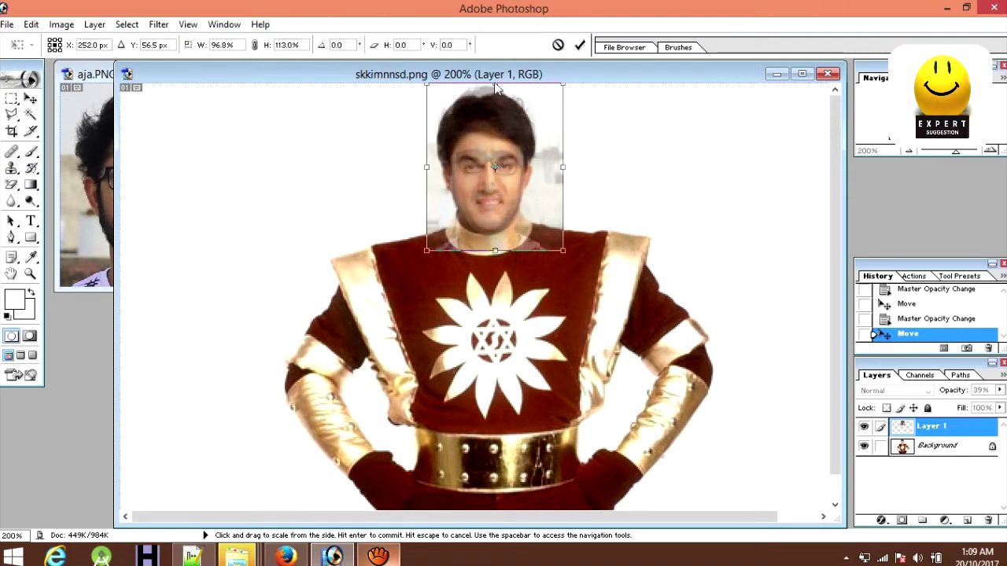
drag(495, 85, 499, 93)
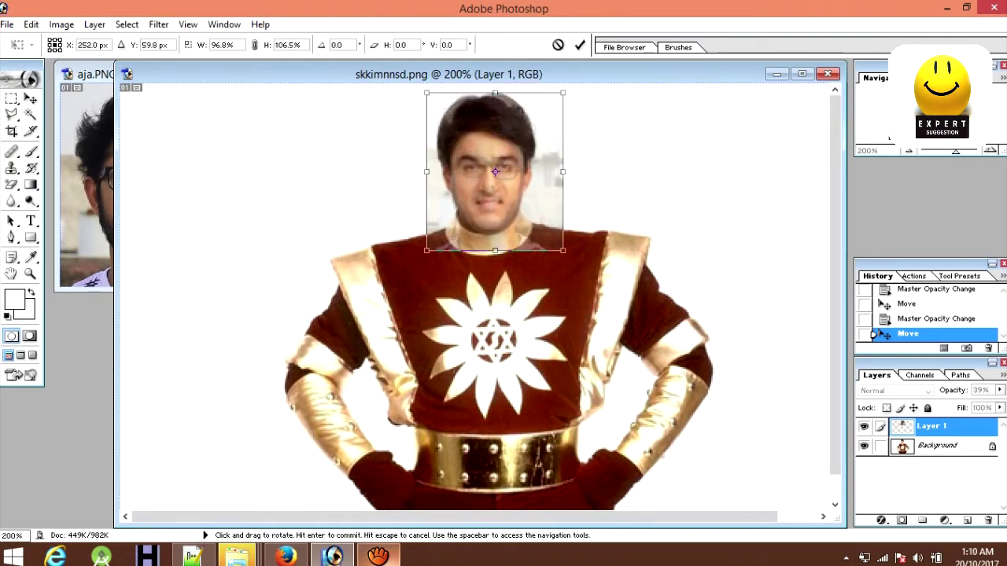
key(ctrl+s)
click(475, 221)
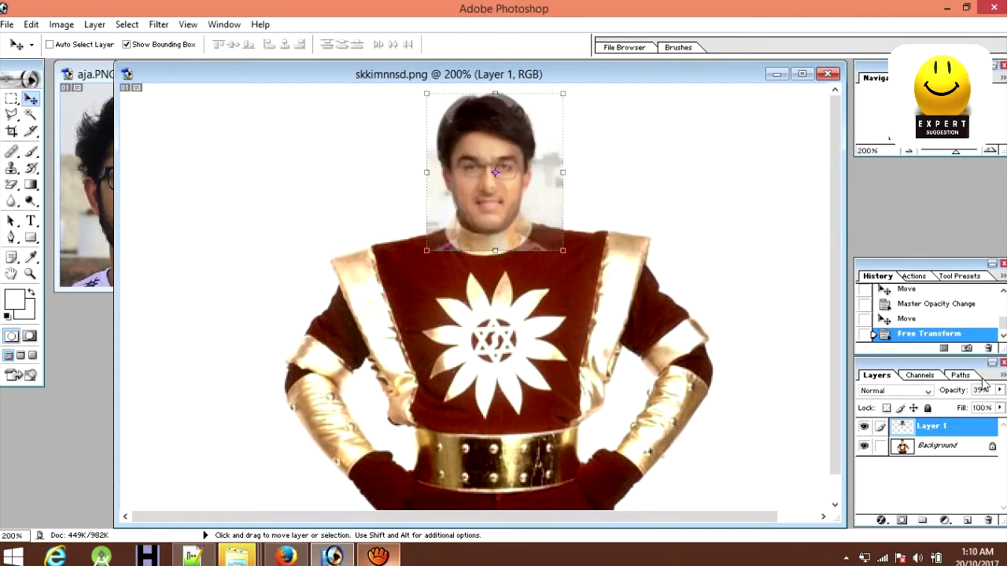
Raise the face opacity to about 68%, settle it over the neck, and select the plain Eraser
click(1001, 390)
drag(953, 406, 977, 406)
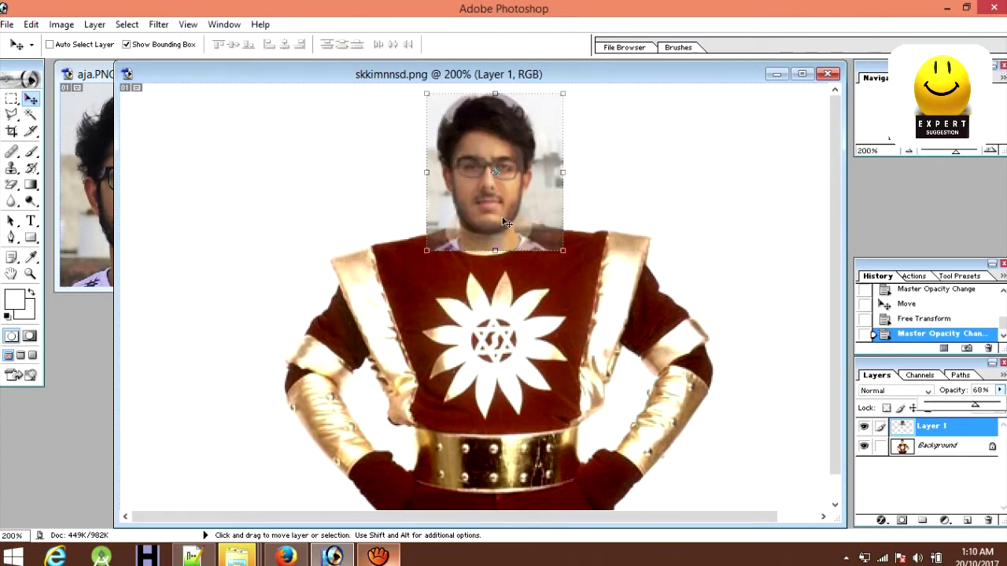
drag(506, 223, 504, 219)
mouse_move(497, 183)
mouse_down()
mouse_move(495, 191)
mouse_move(499, 184)
mouse_up()
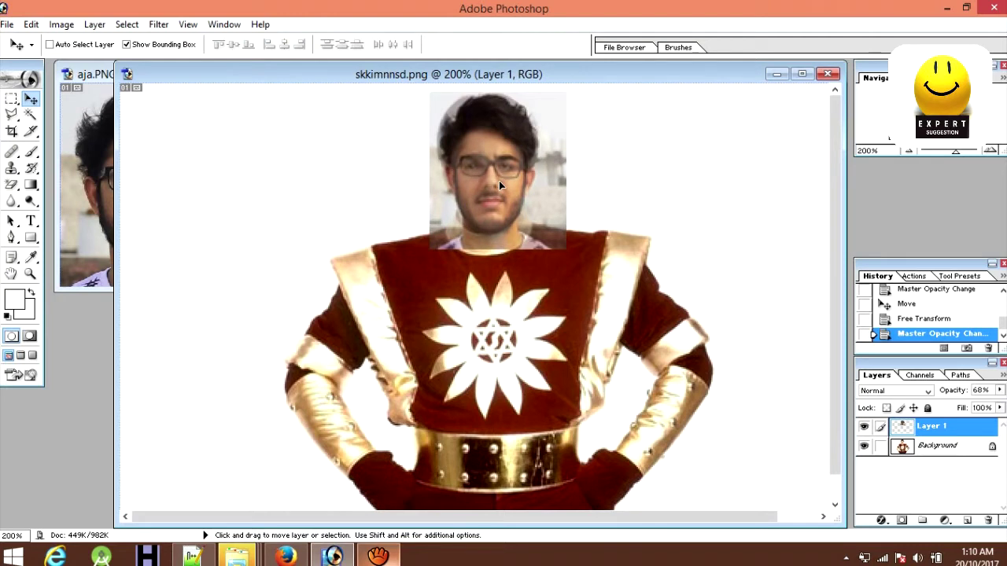
drag(498, 184, 496, 187)
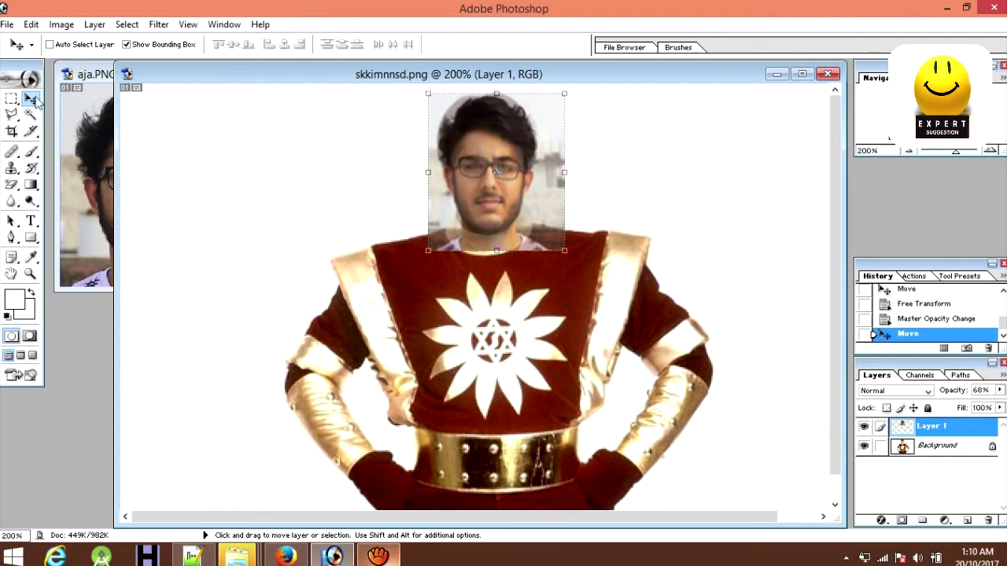
mouse_move(16, 189)
mouse_down()
mouse_move(27, 196)
mouse_move(66, 184)
mouse_up()
right_click(606, 110)
Erase the photo background around the hair and chin with a 31 px eraser, then nudge the face into place
drag(650, 139, 639, 138)
click(558, 101)
mouse_move(546, 98)
mouse_down()
mouse_move(561, 153)
mouse_move(551, 225)
mouse_move(413, 166)
mouse_move(424, 90)
mouse_up()
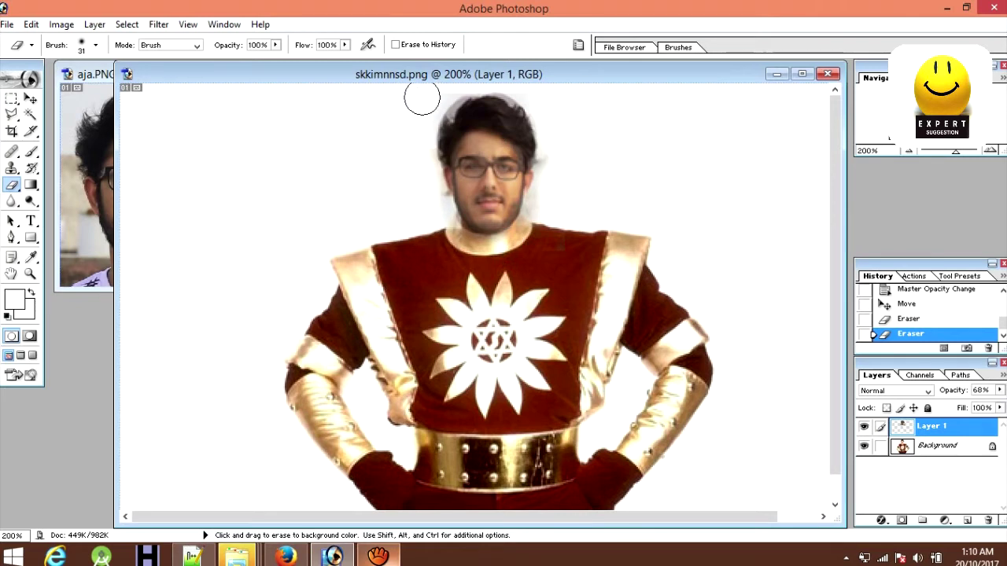
drag(424, 103, 411, 228)
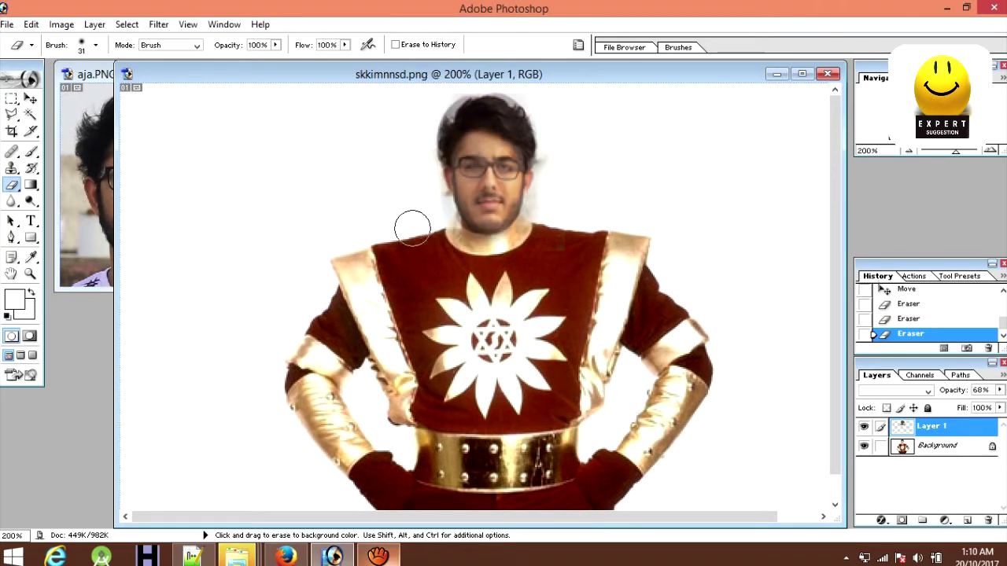
click(551, 224)
right_click(555, 211)
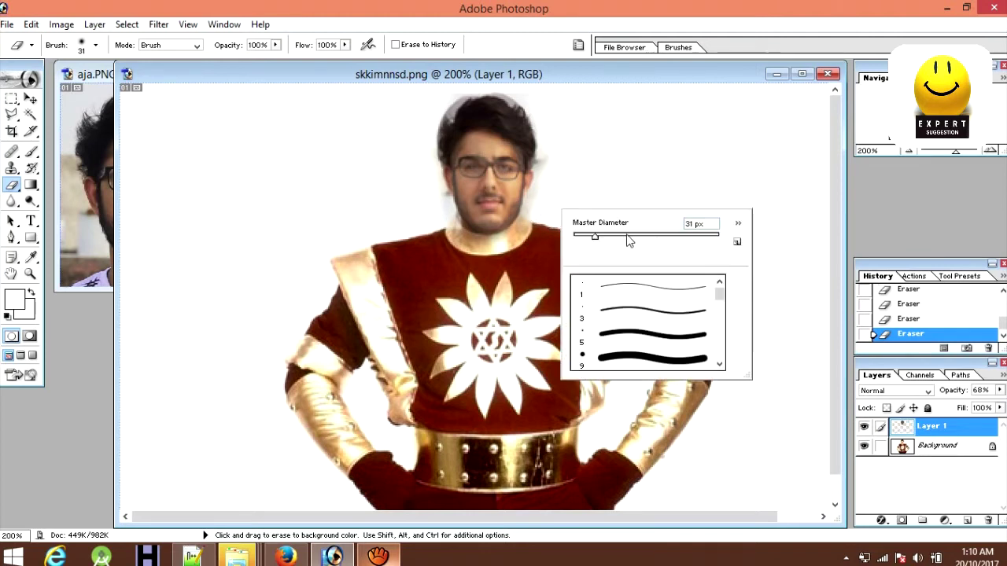
key(Return)
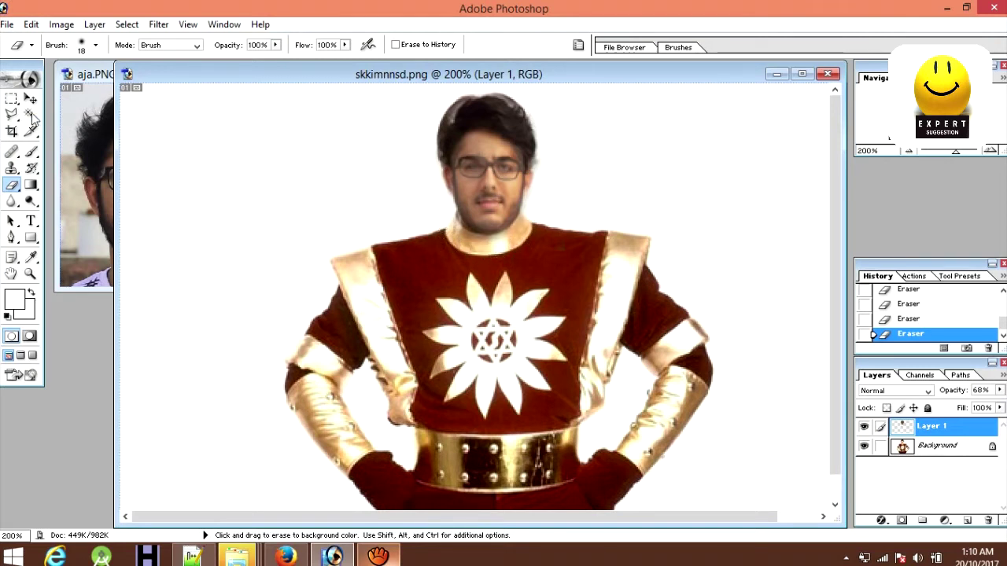
click(30, 99)
drag(481, 135, 483, 132)
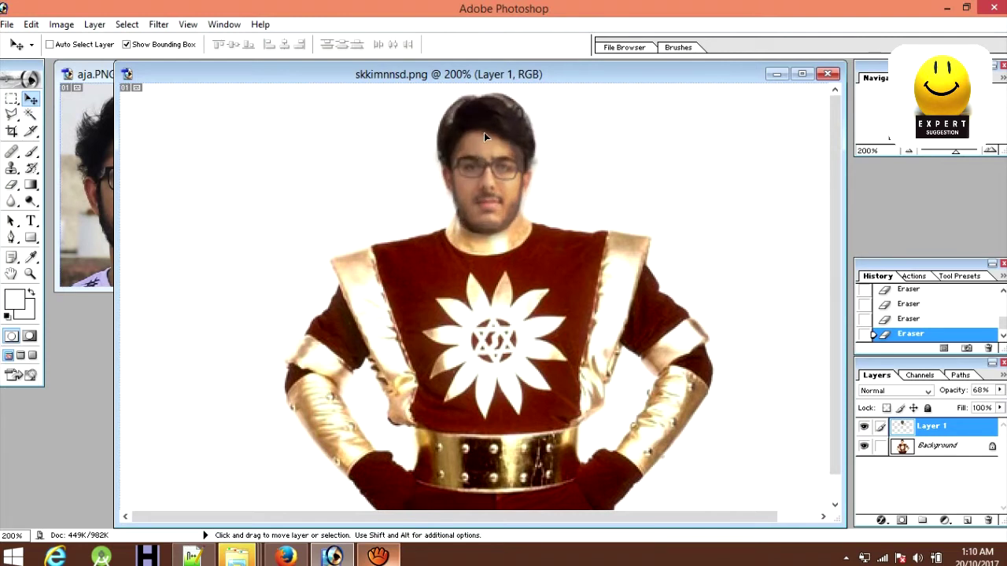
Widen and heighten the face slightly with Free Transform and apply it
key(ctrl+t)
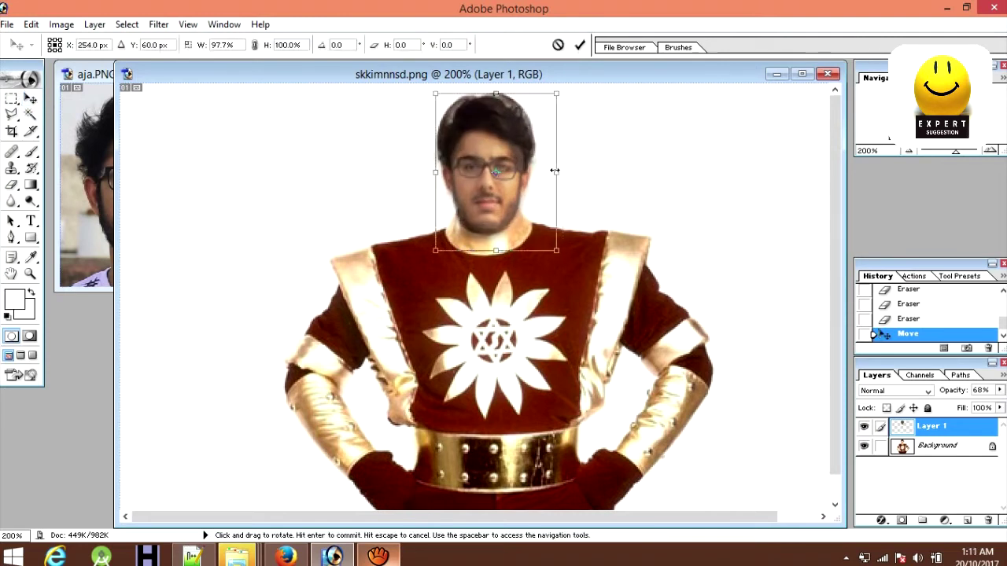
drag(555, 171, 563, 171)
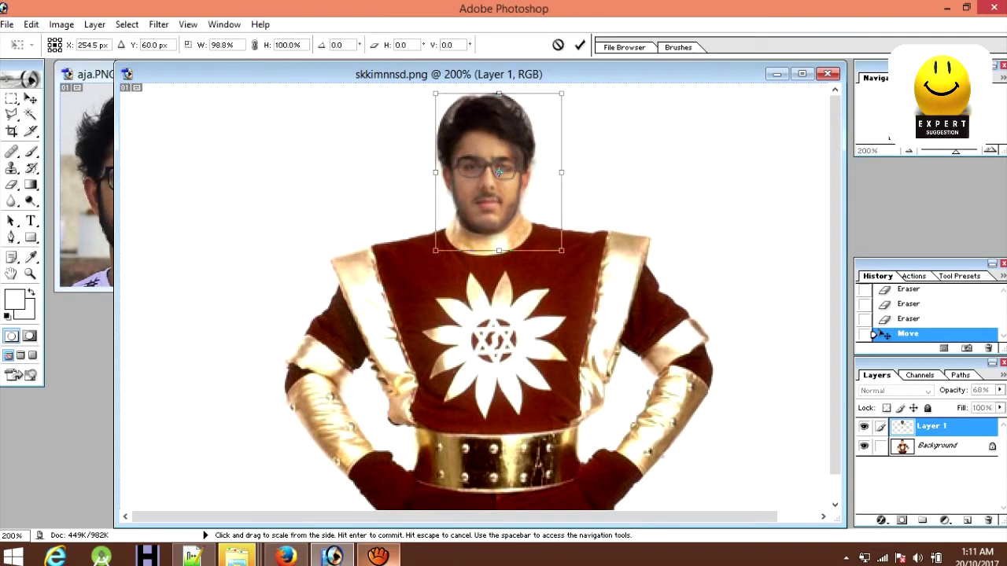
drag(510, 94, 511, 81)
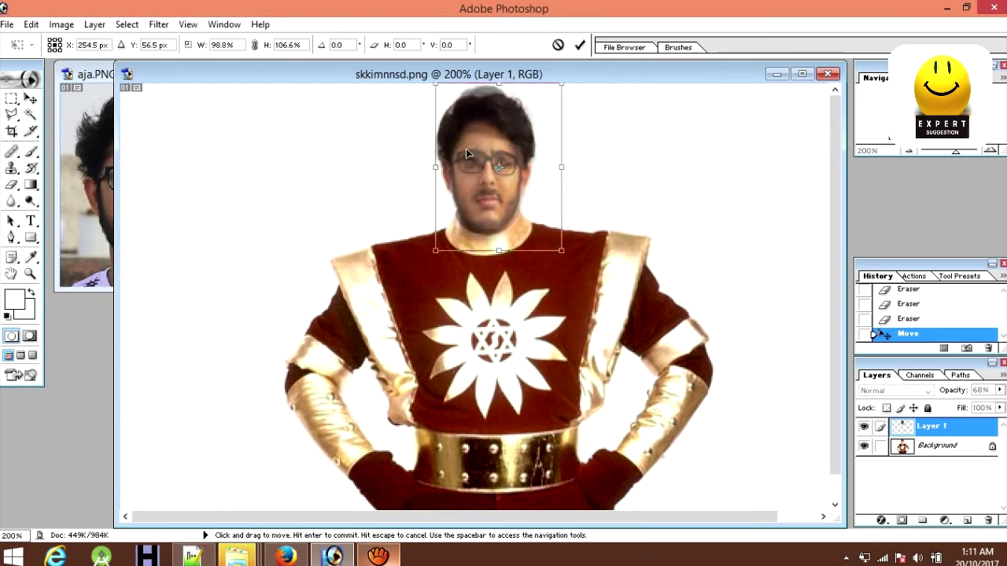
drag(435, 167, 436, 155)
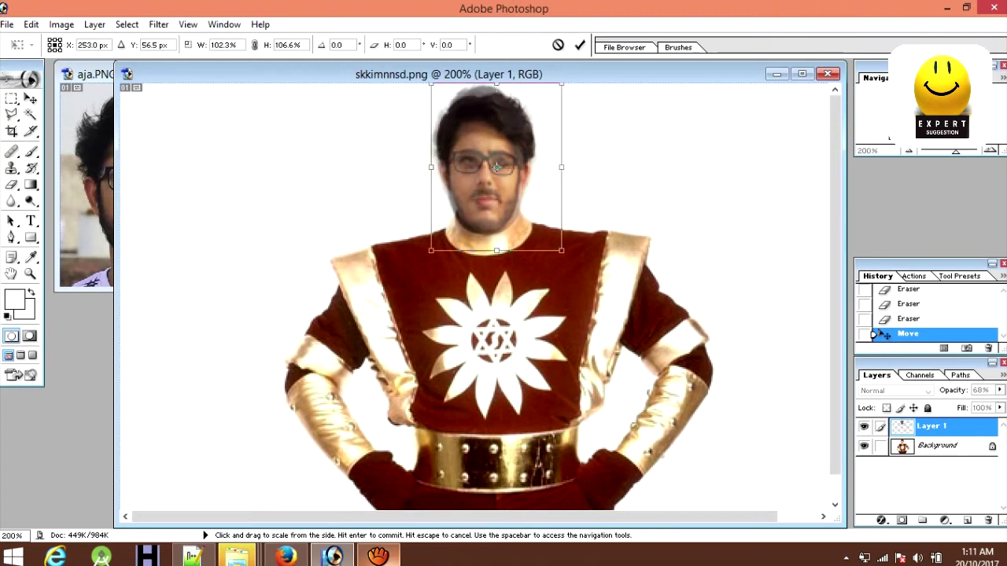
key(v)
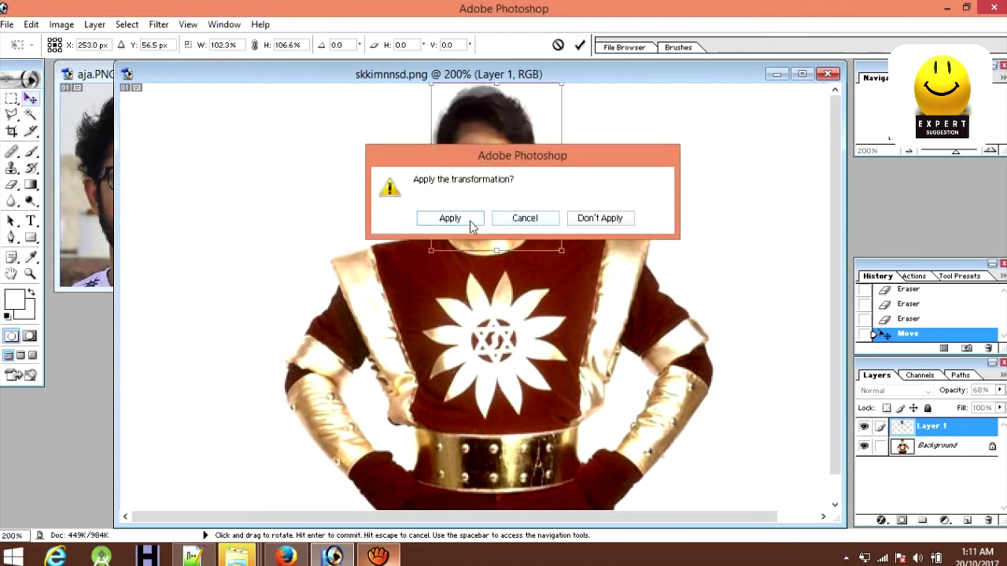
click(472, 225)
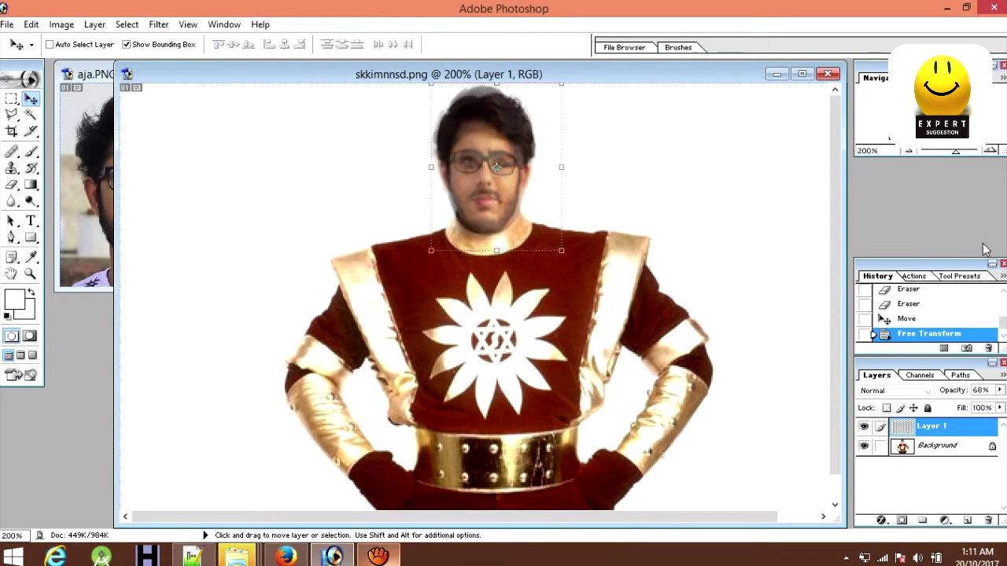
Set the face opacity to 99% and shift it a few pixels right
click(999, 390)
drag(996, 409, 1000, 408)
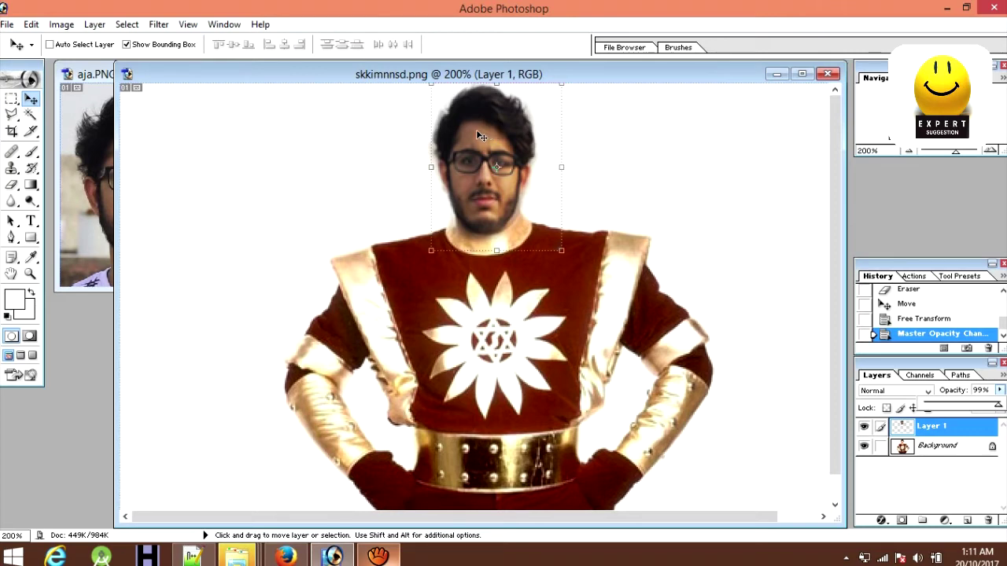
drag(478, 131, 481, 130)
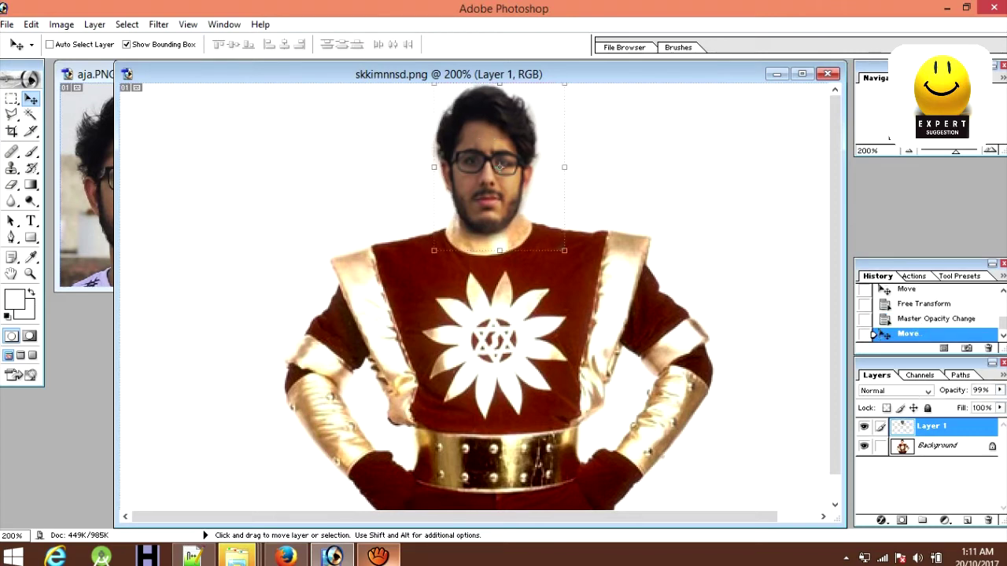
click(188, 24)
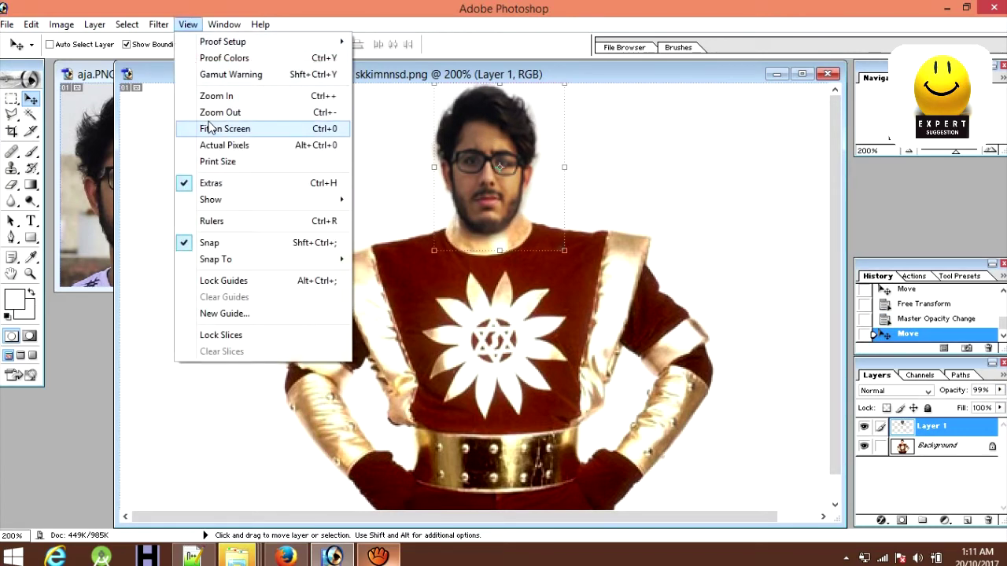
click(217, 112)
click(188, 24)
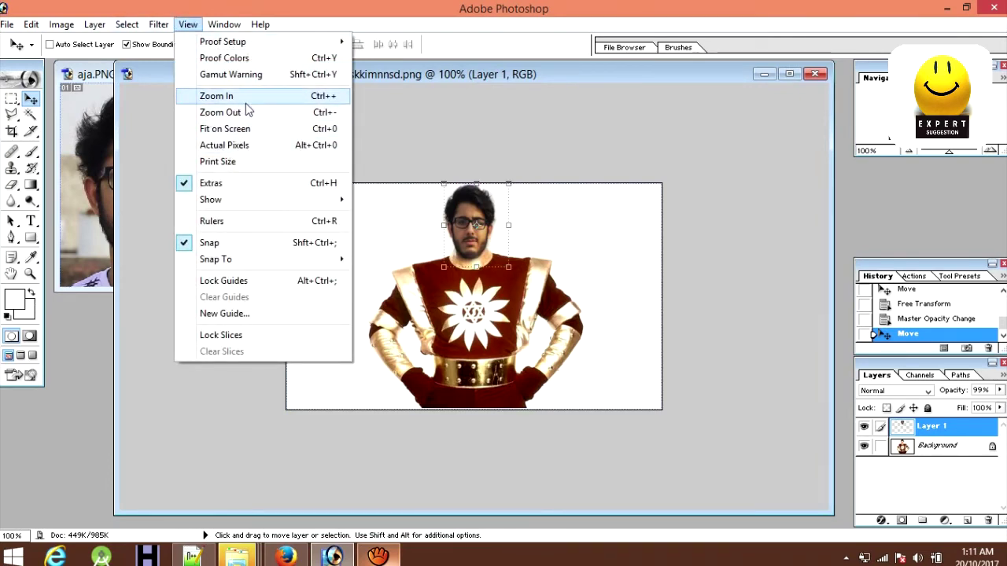
click(246, 103)
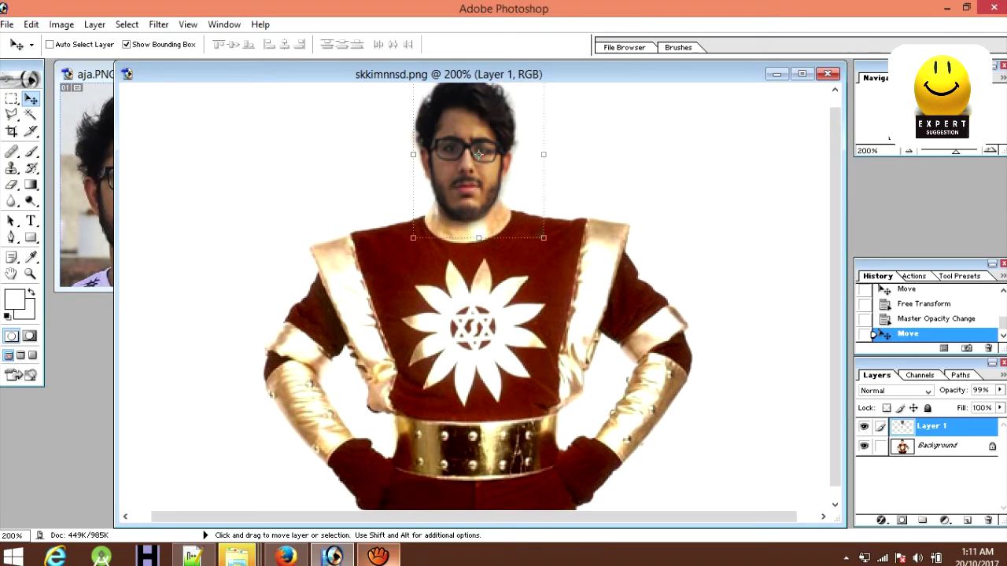
Shorten the face to about 96% height using the bottom handle and apply the transform
drag(478, 238, 477, 228)
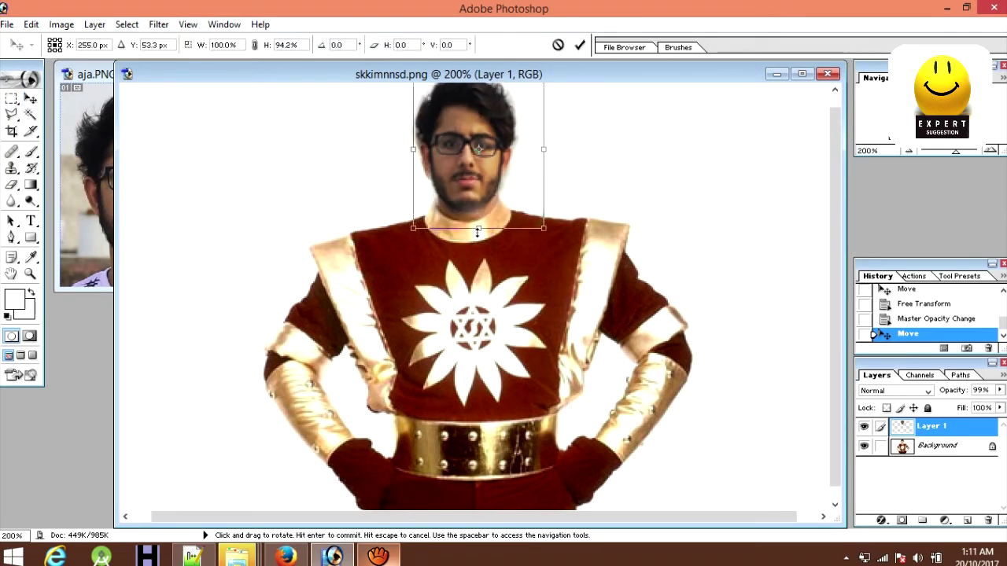
drag(477, 231, 479, 234)
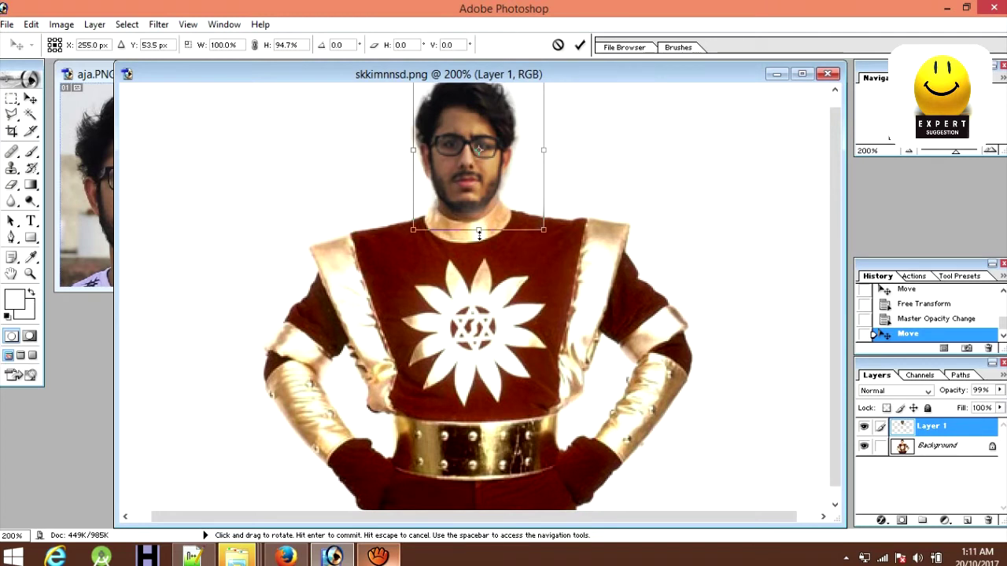
click(30, 98)
click(449, 218)
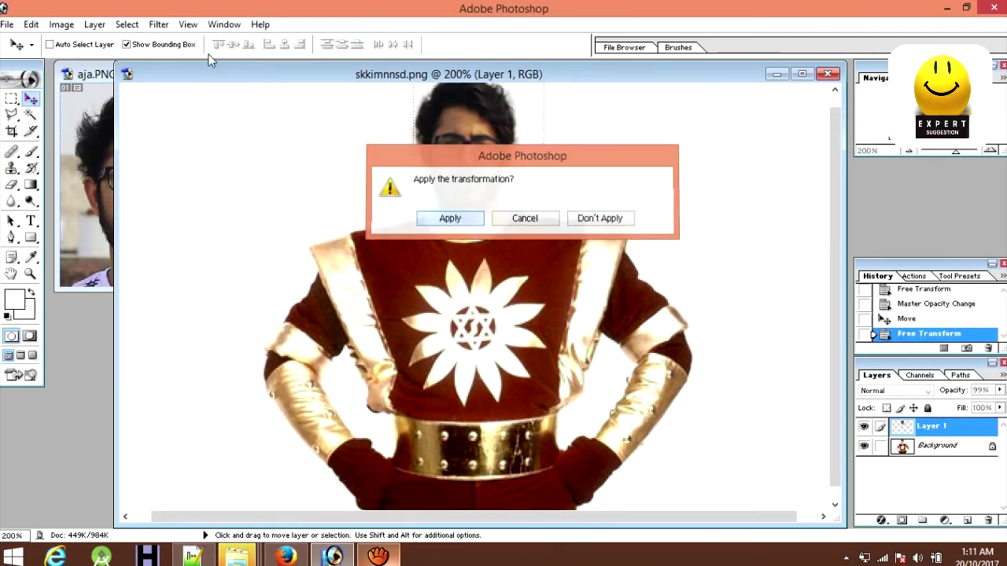
click(61, 25)
mouse_move(96, 63)
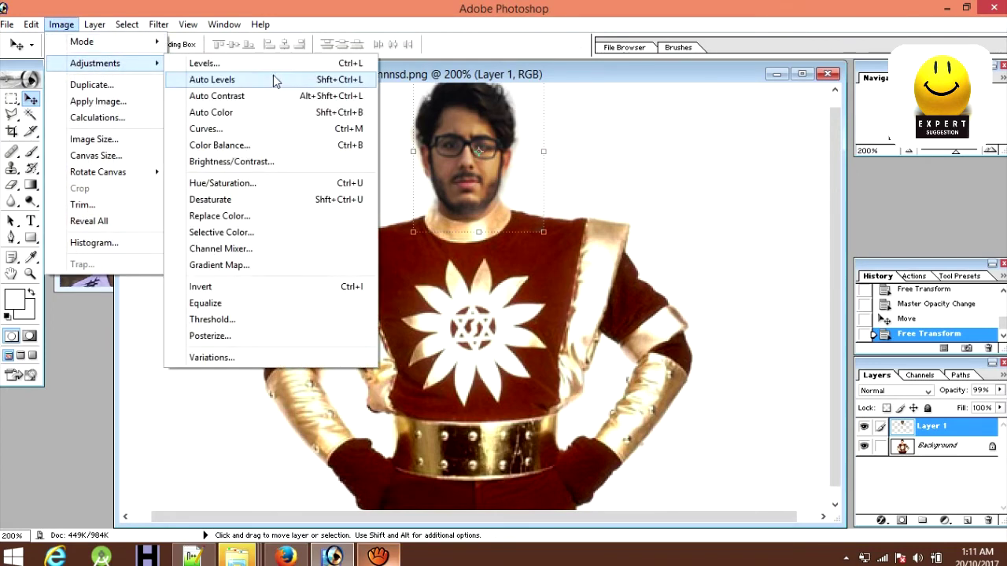
Apply a Curves adjustment lifting input 102 to output 136 to brighten the face
click(265, 128)
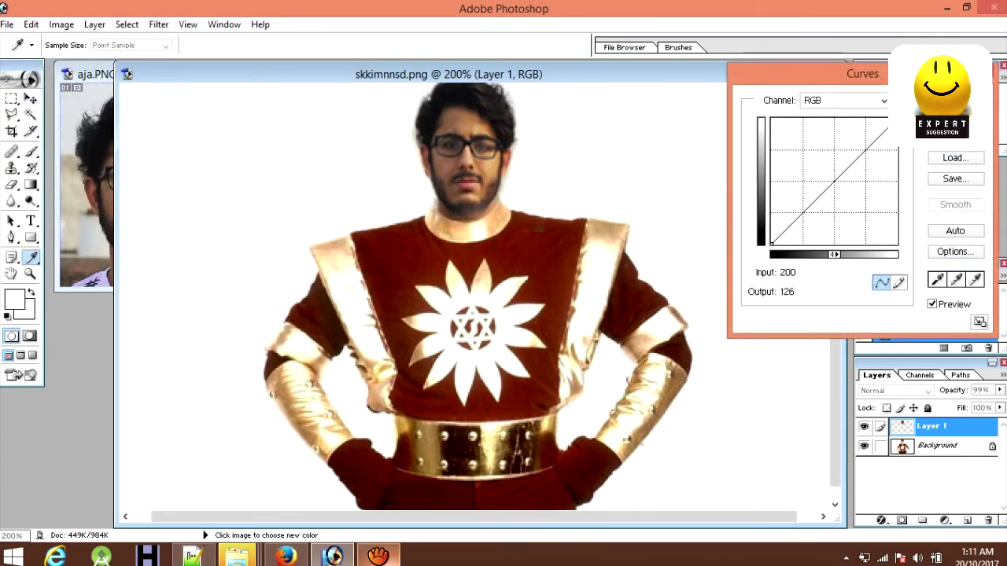
mouse_move(836, 181)
mouse_down()
mouse_move(813, 170)
mouse_move(813, 202)
mouse_move(821, 178)
mouse_up()
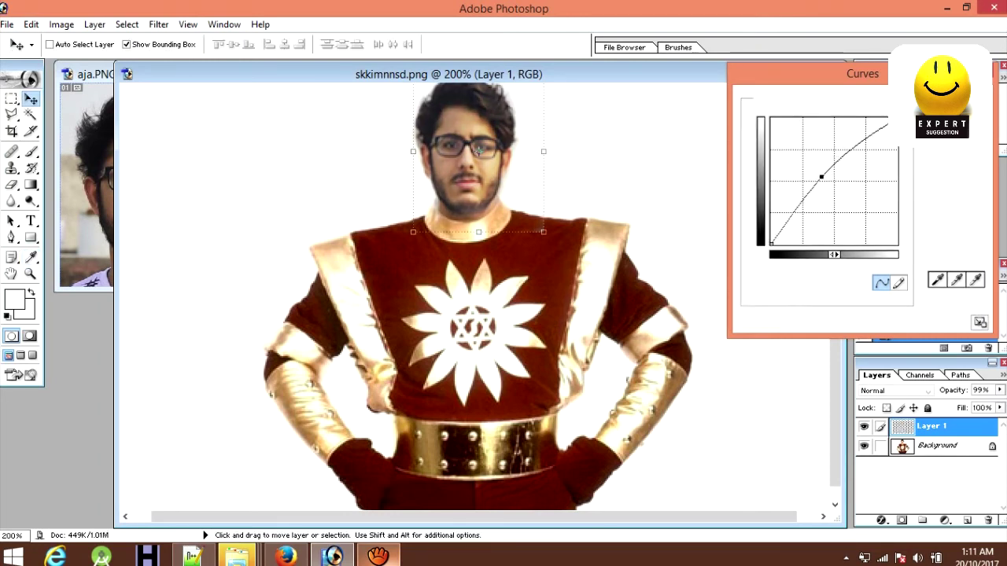
key(Return)
click(10, 184)
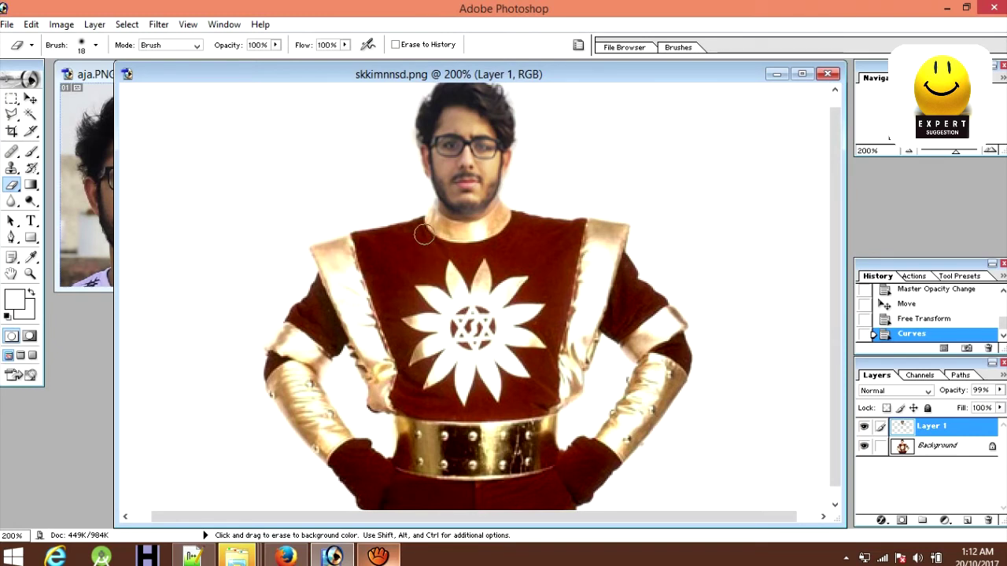
Erase the rough face-layer edges and stray patches around the neck and collar
click(356, 122)
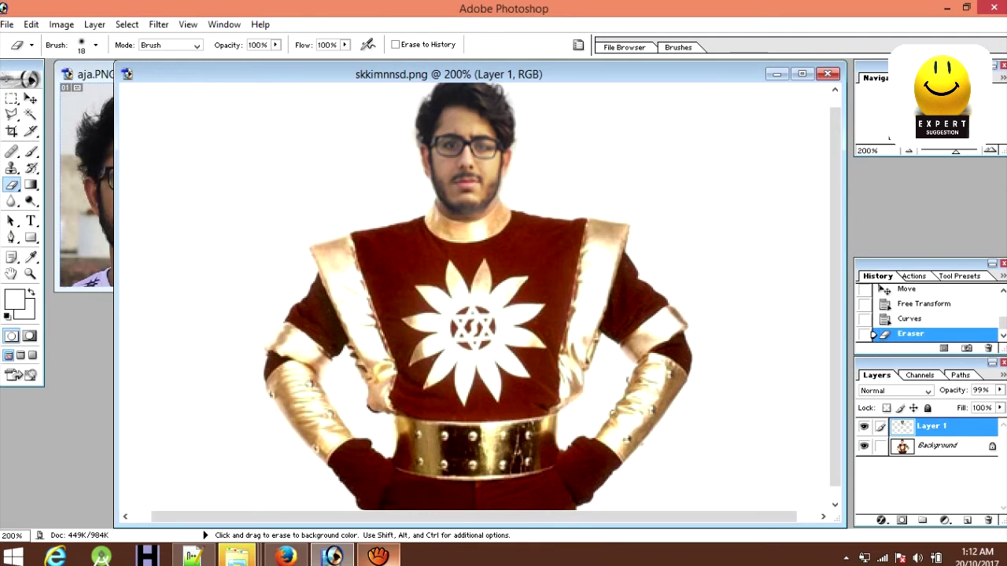
drag(472, 74, 462, 104)
click(387, 124)
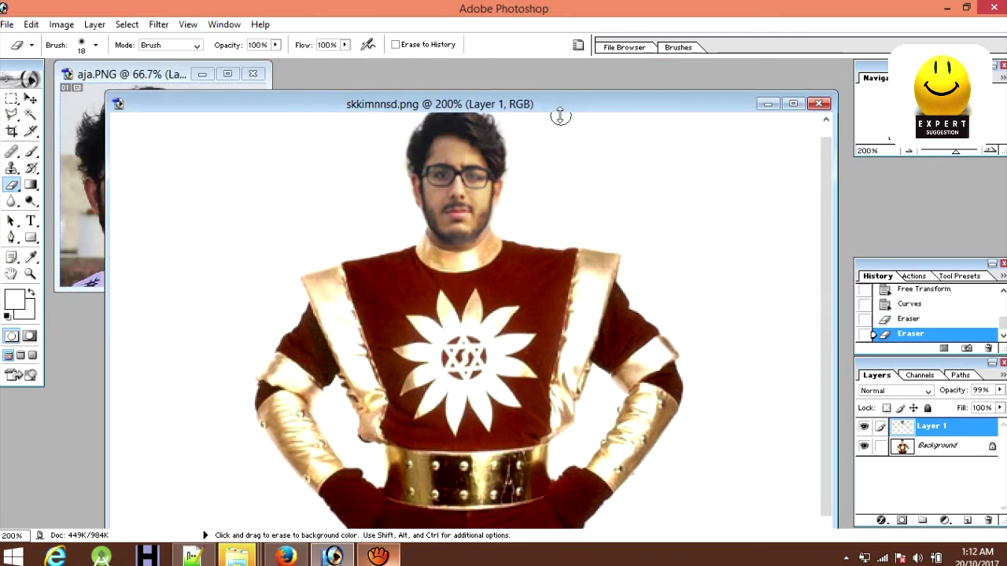
drag(571, 99, 588, 74)
Save the composite as a JPEG at Maximum quality 10
click(6, 24)
click(60, 162)
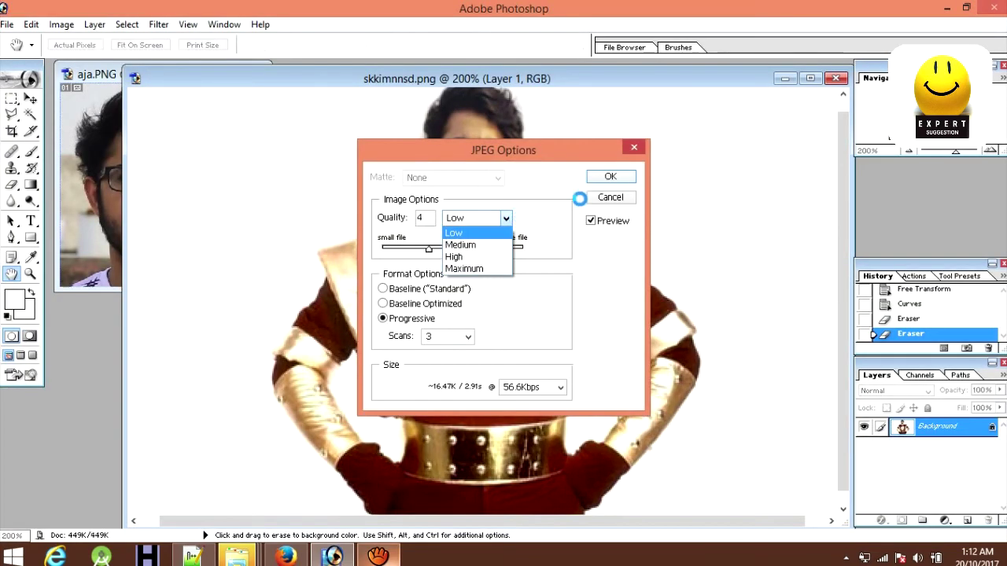
click(536, 198)
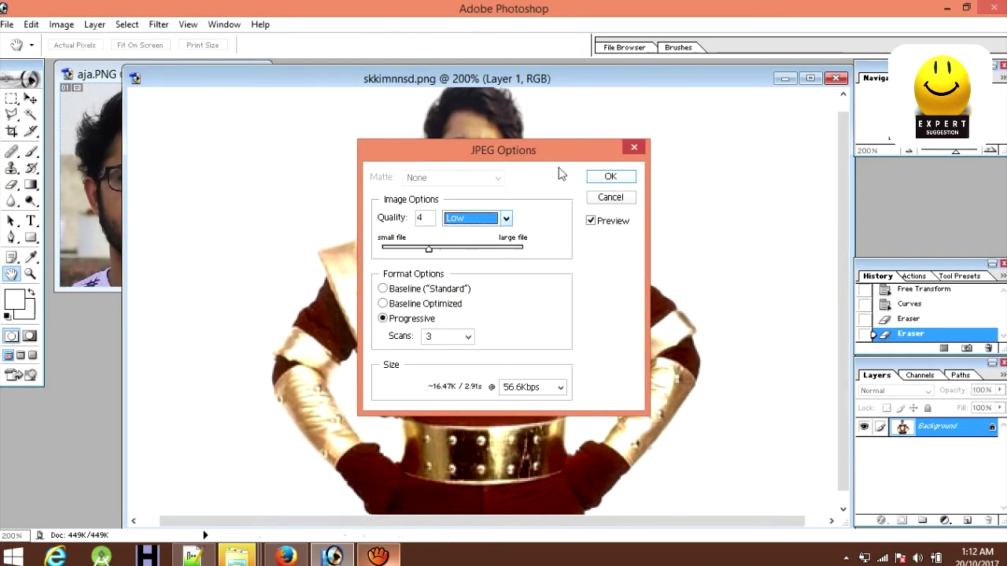
click(425, 250)
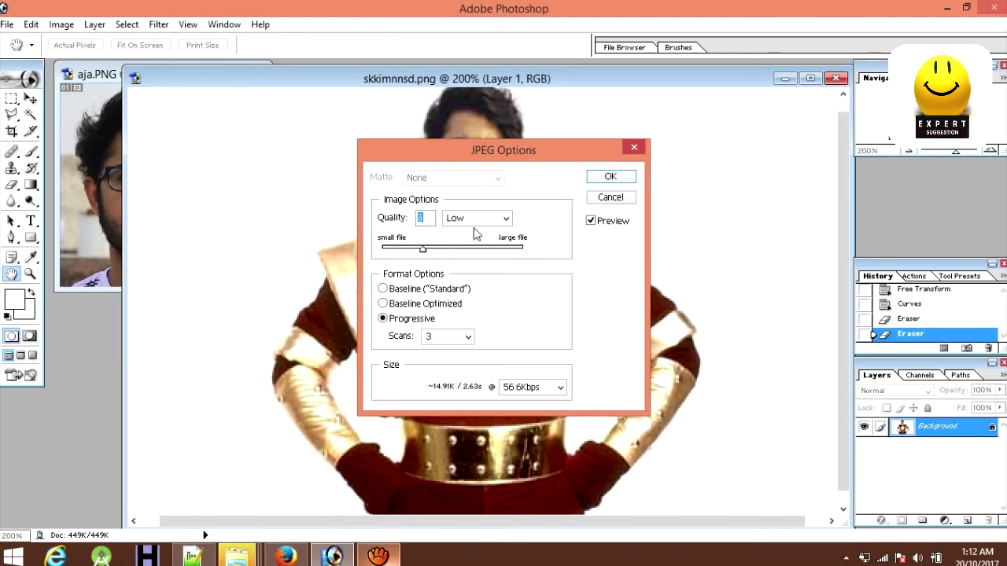
drag(475, 251, 503, 250)
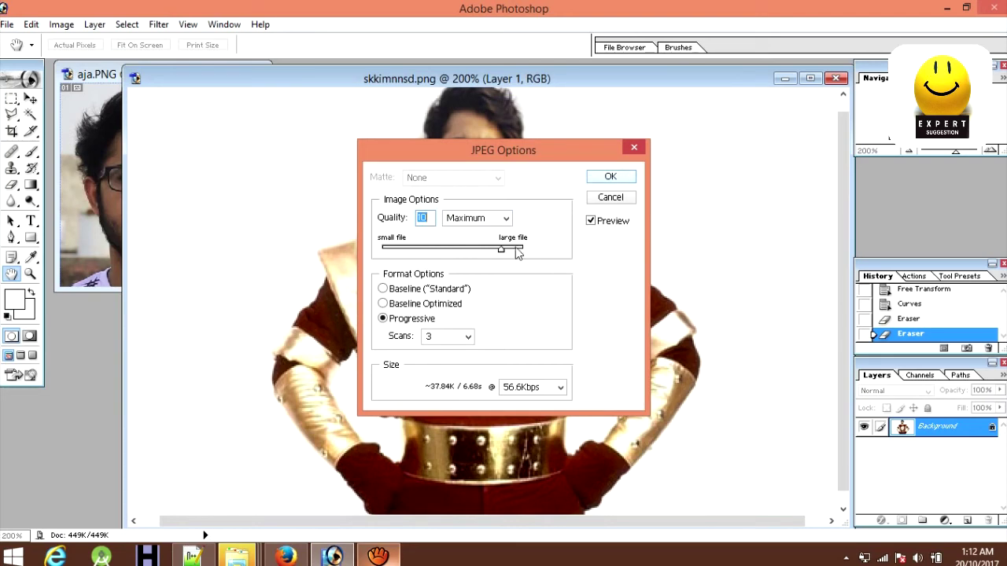
click(610, 177)
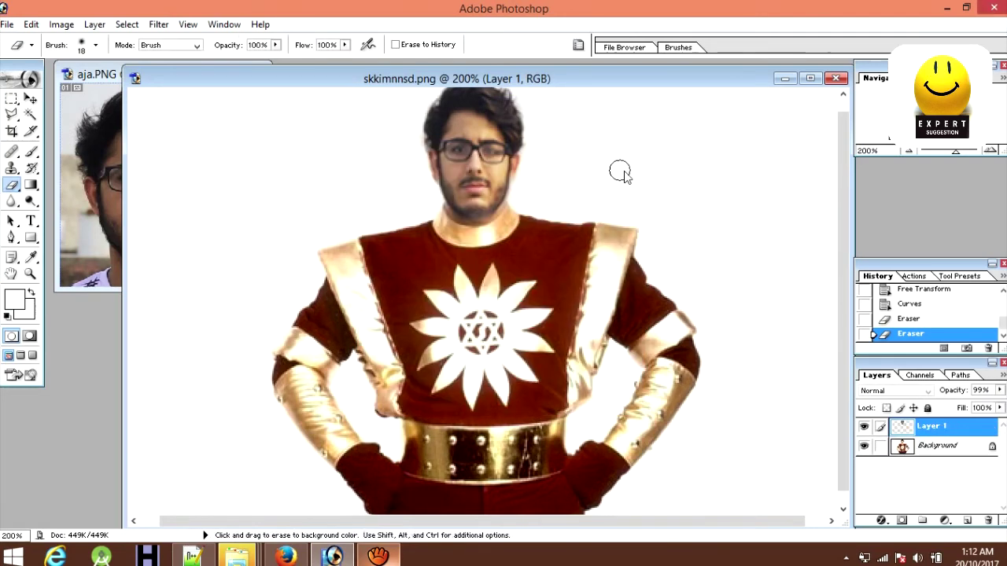
Close the composite without saving further changes and quit Photoshop
click(836, 78)
click(508, 221)
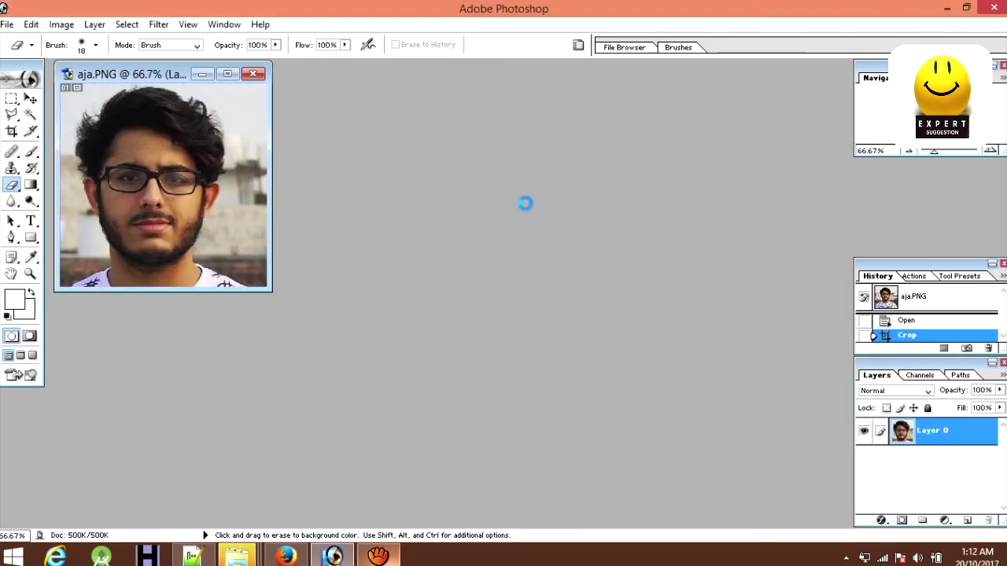
click(989, 6)
Decline saving aja.PNG, then open the saved superhero composite from the desktop in Photo Viewer
click(510, 220)
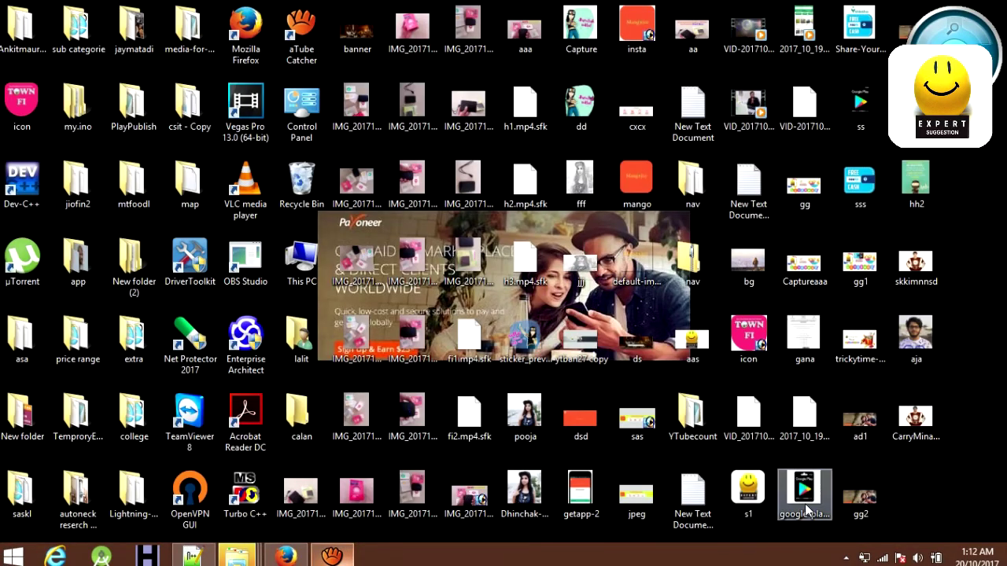
double_click(919, 446)
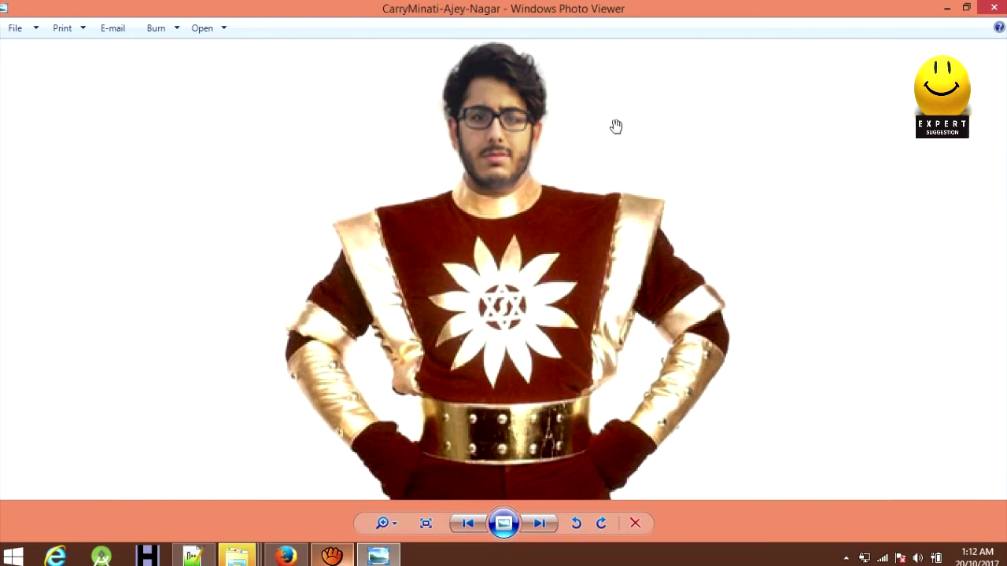
scroll(616, 126, up, 2)
scroll(616, 127, down, 2)
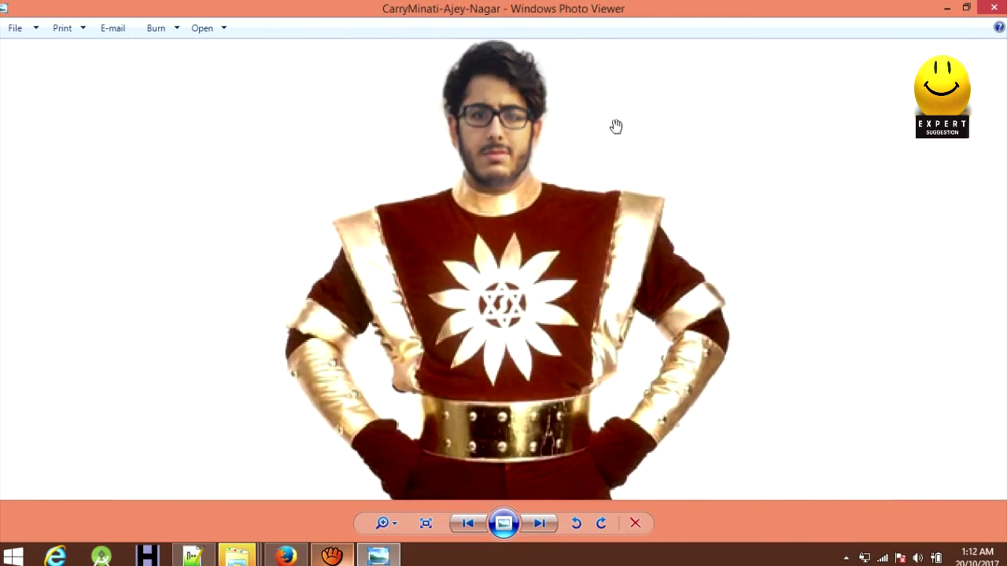